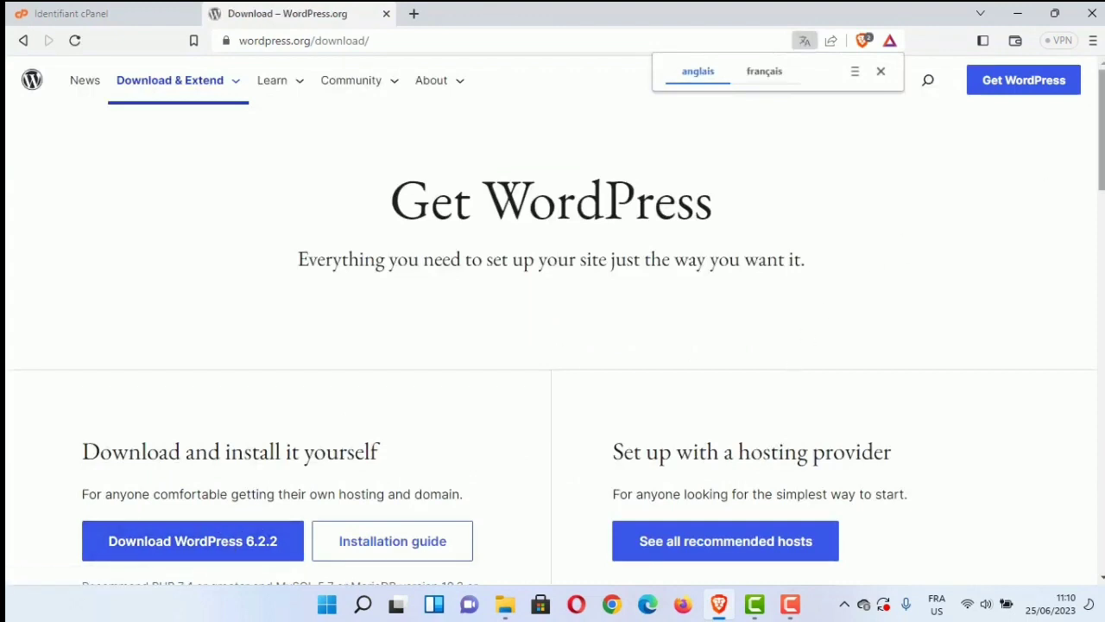
# Step: Download the WordPress 6.2.2 zip from wordpress.org and save it to the 'word' folder
pyautogui.scroll(-10, 999, 187)
pyautogui.scroll(10, 984, 151)
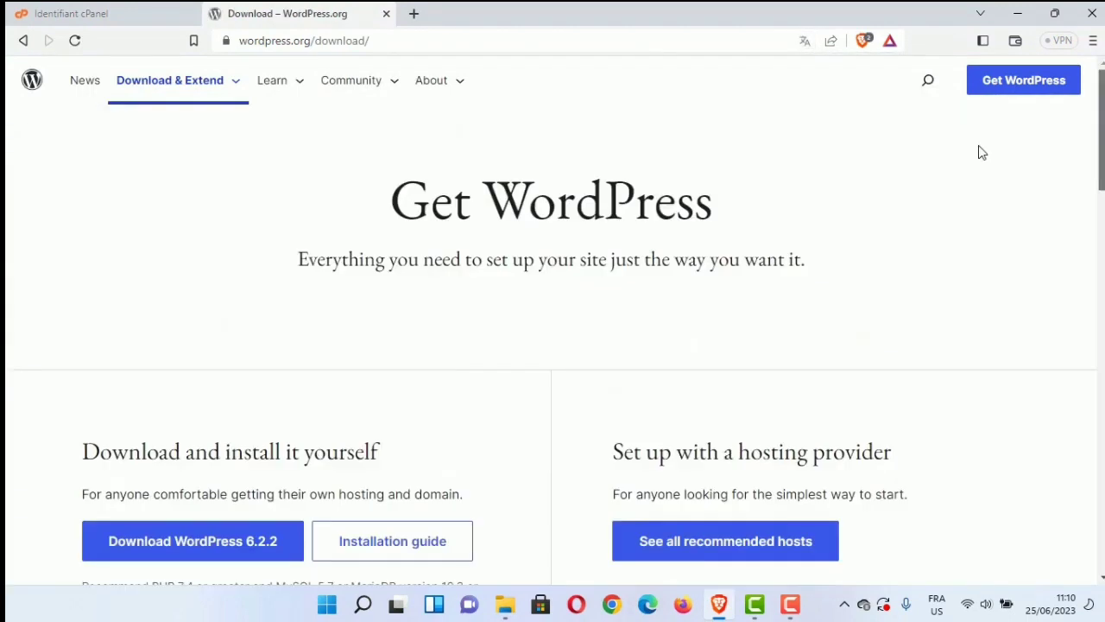
pyautogui.click(235, 546)
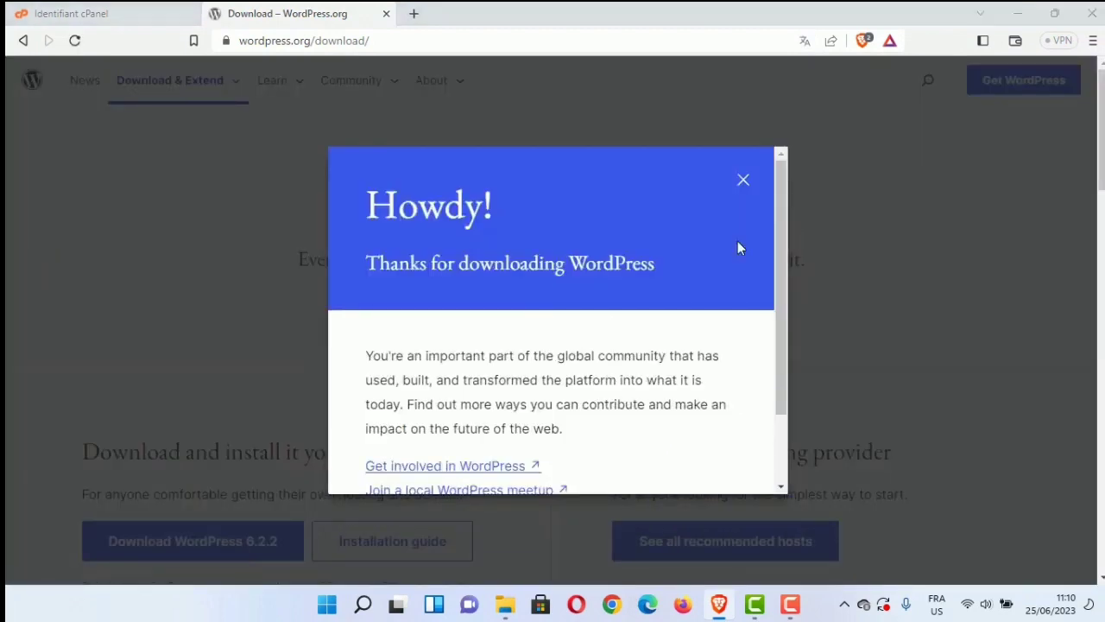
pyautogui.press('Return')
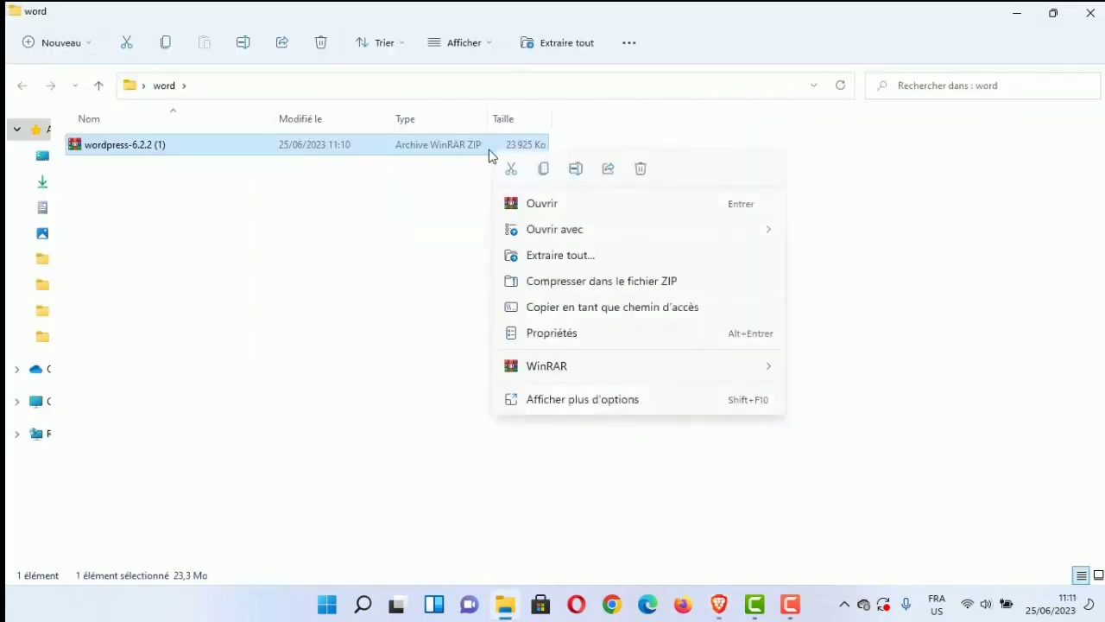
# Step: Extract the WordPress zip with WinRAR's Extraire ici and browse the new wordpress folder
pyautogui.moveTo(663, 371)
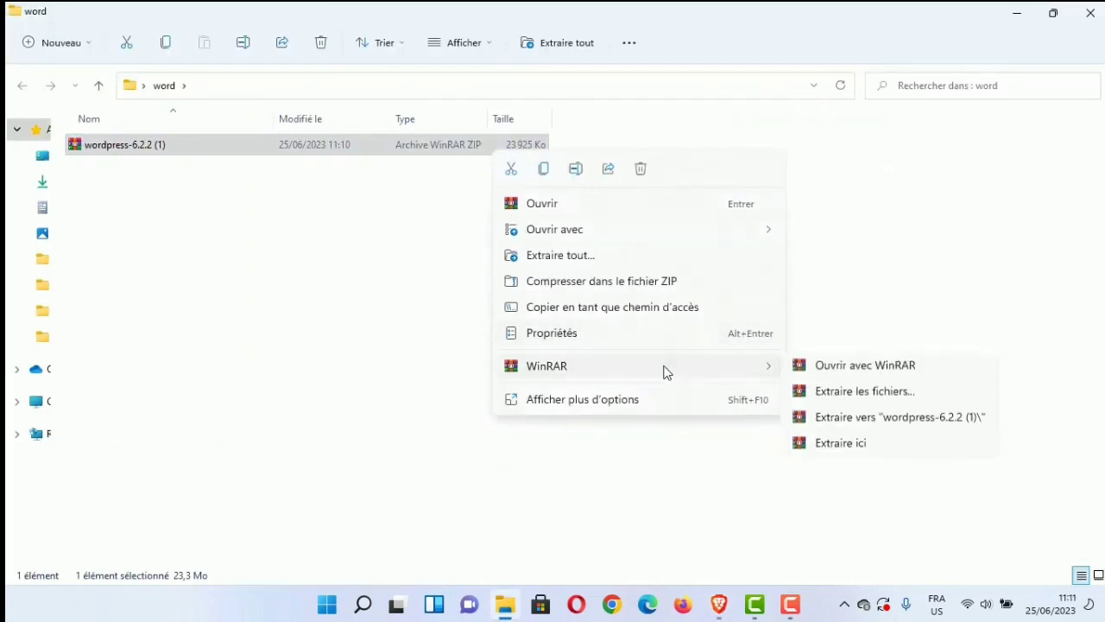
pyautogui.click(818, 455)
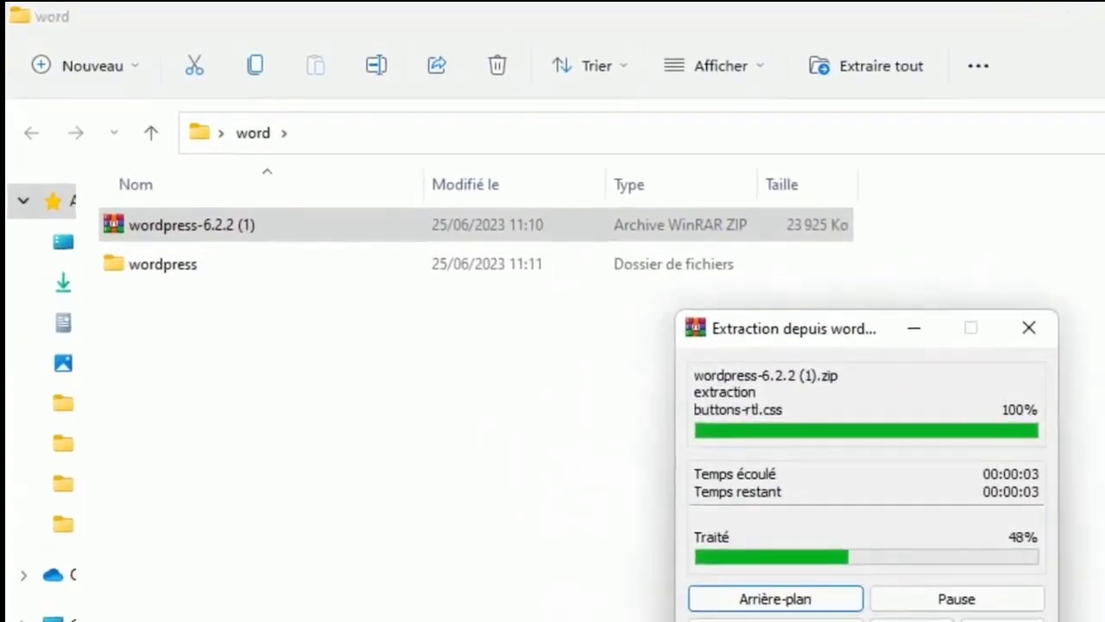
pyautogui.doubleClick(554, 264)
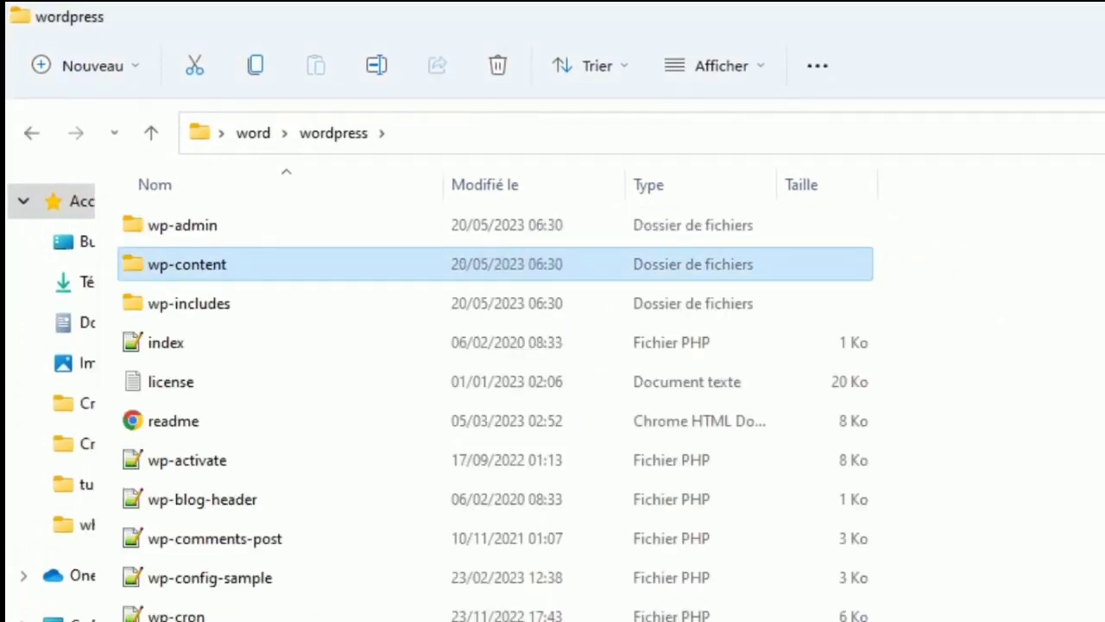
pyautogui.scroll(-1, 495, 413)
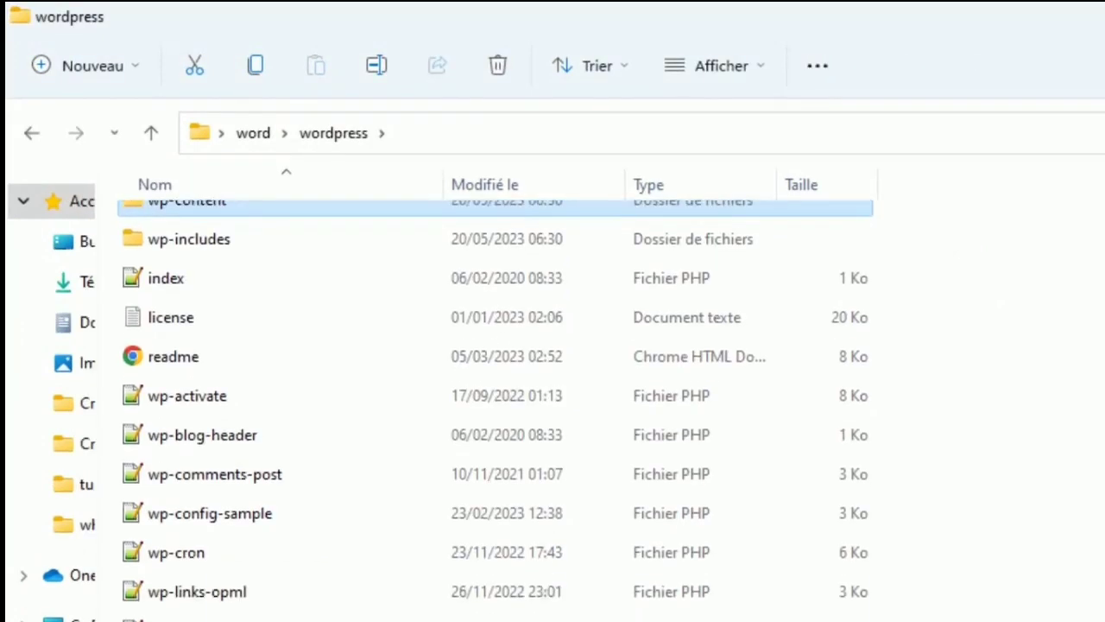
pyautogui.scroll(1, 495, 413)
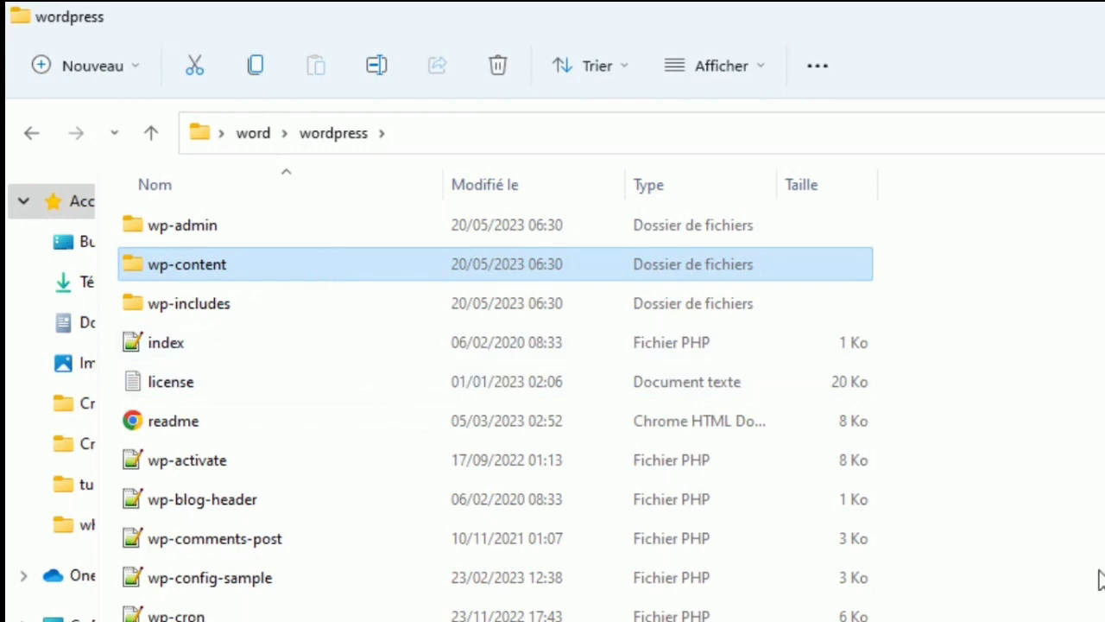
pyautogui.click(604, 594)
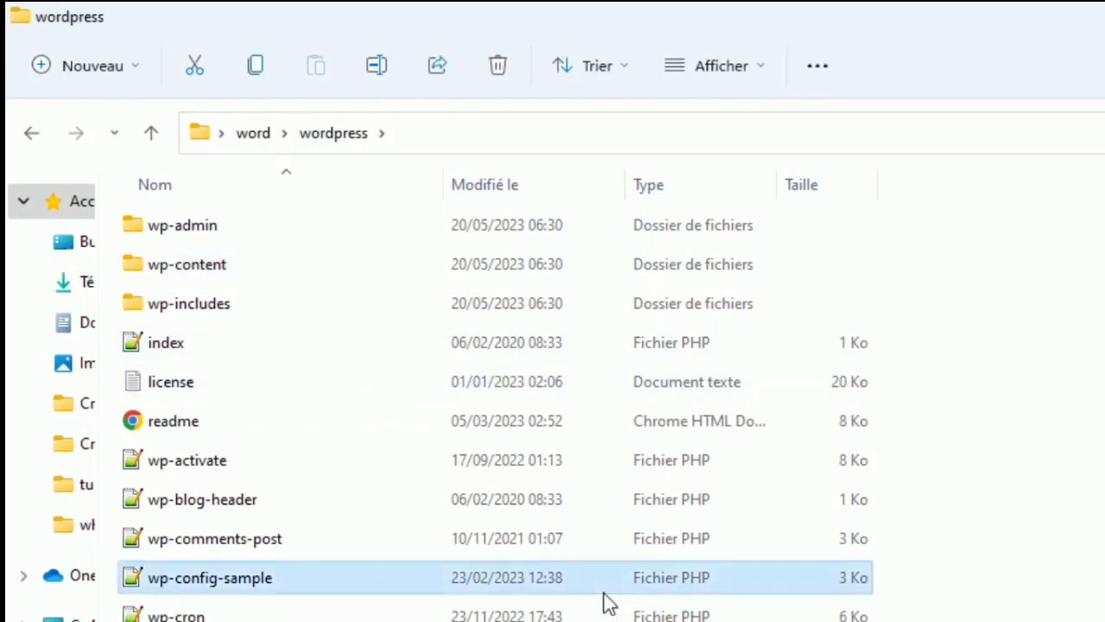
# Step: Pack every item of the wordpress folder into a ZIP archive named monsite.zip with WinRAR
pyautogui.hotkey('ctrl', 'a')
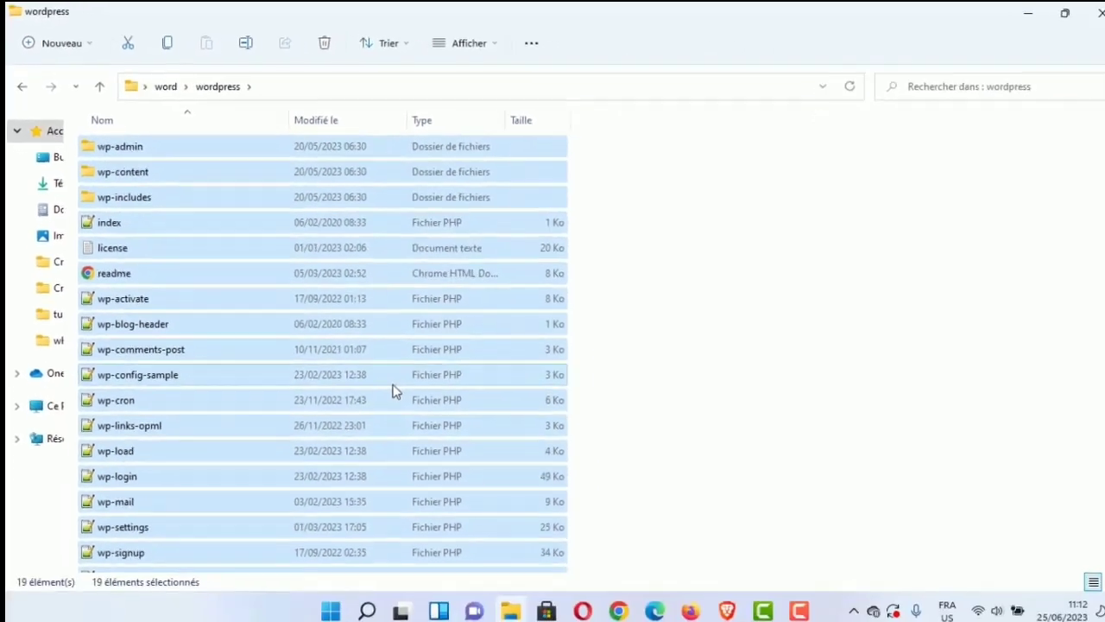
pyautogui.rightClick(332, 300)
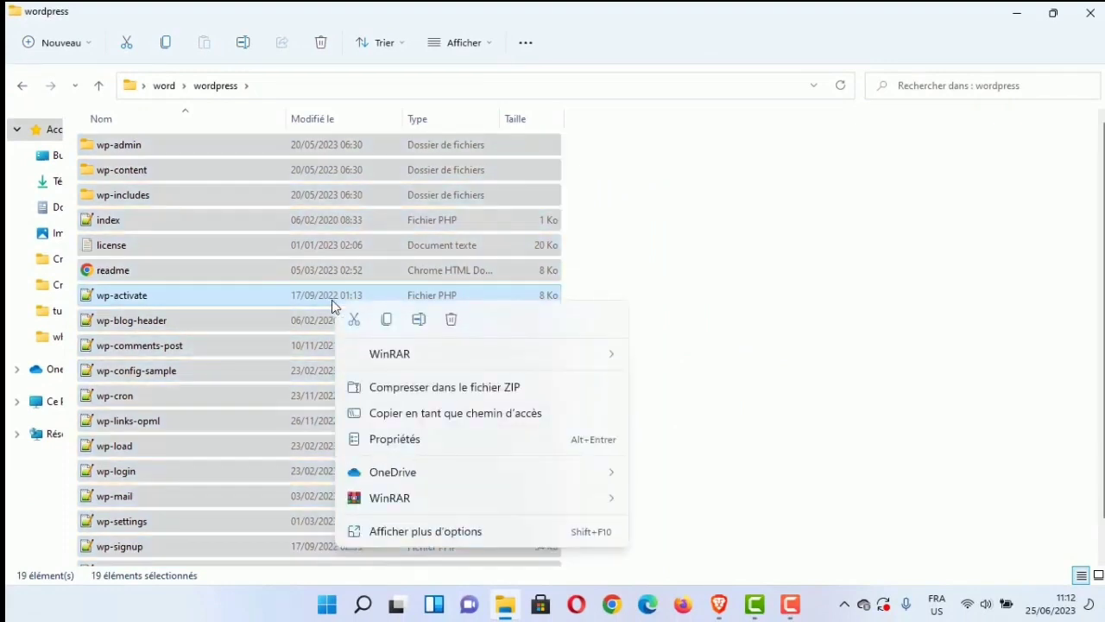
pyautogui.moveTo(601, 499)
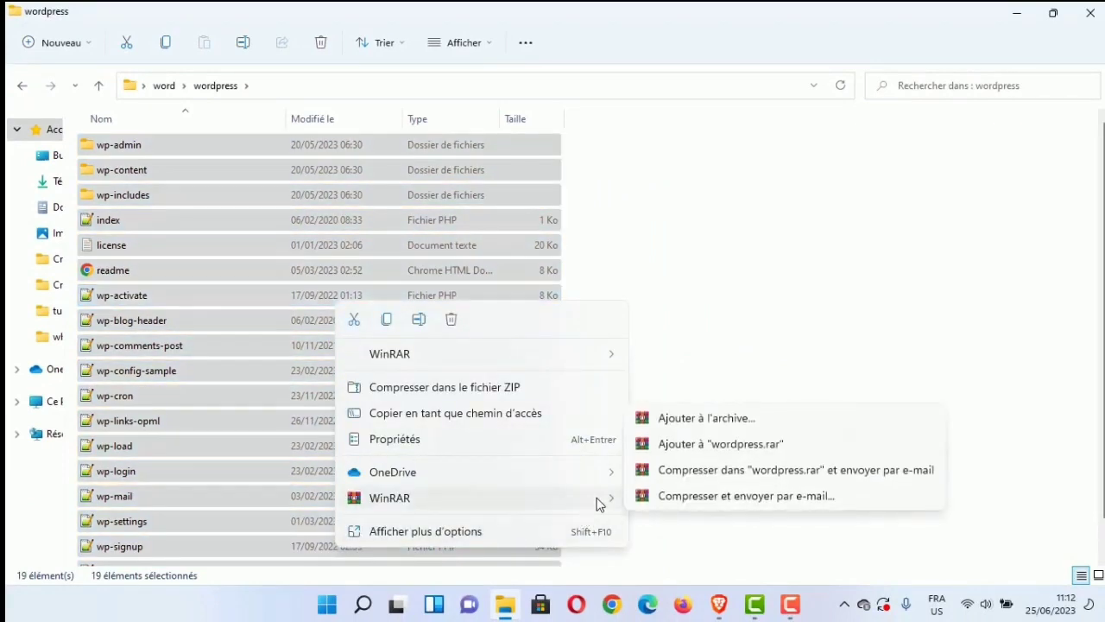
pyautogui.click(722, 419)
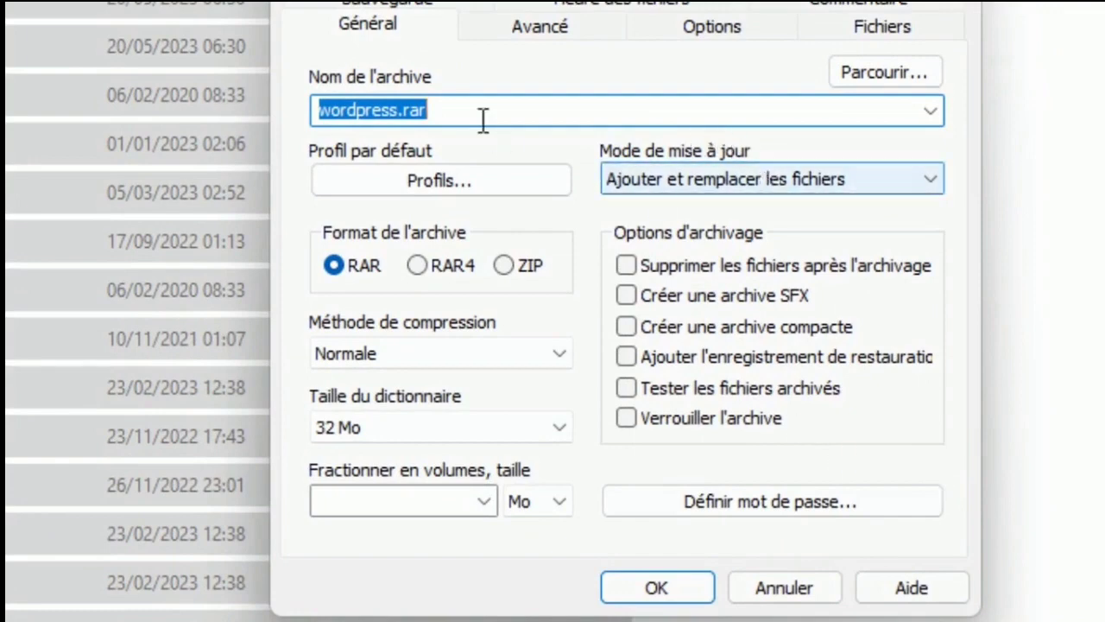
pyautogui.click(504, 266)
pyautogui.write('monsite.zip')
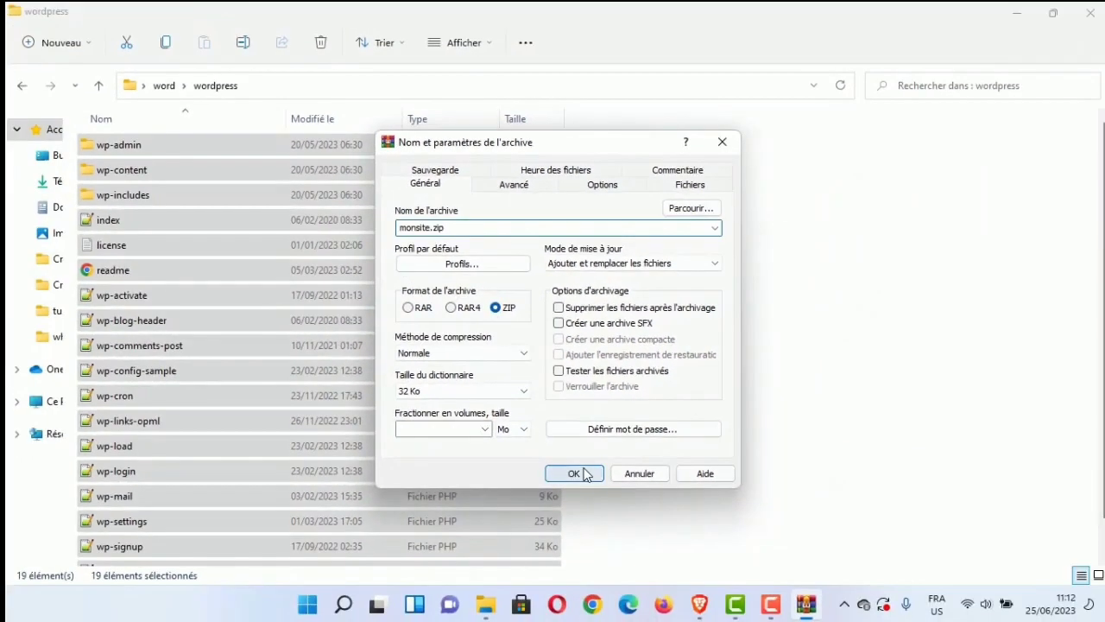
pyautogui.click(583, 473)
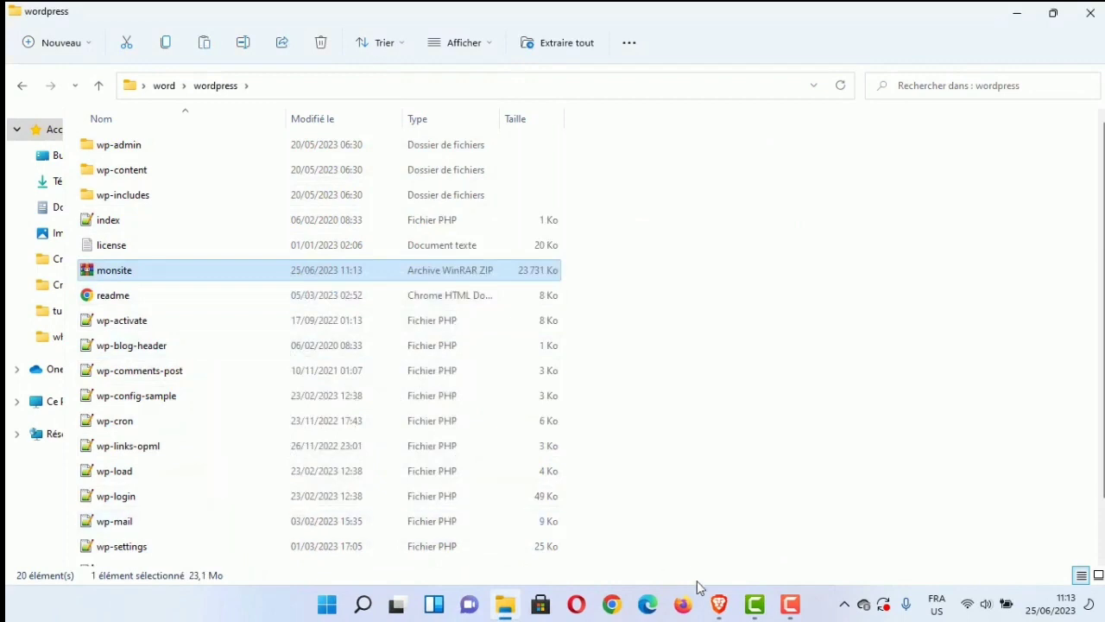
pyautogui.click(719, 605)
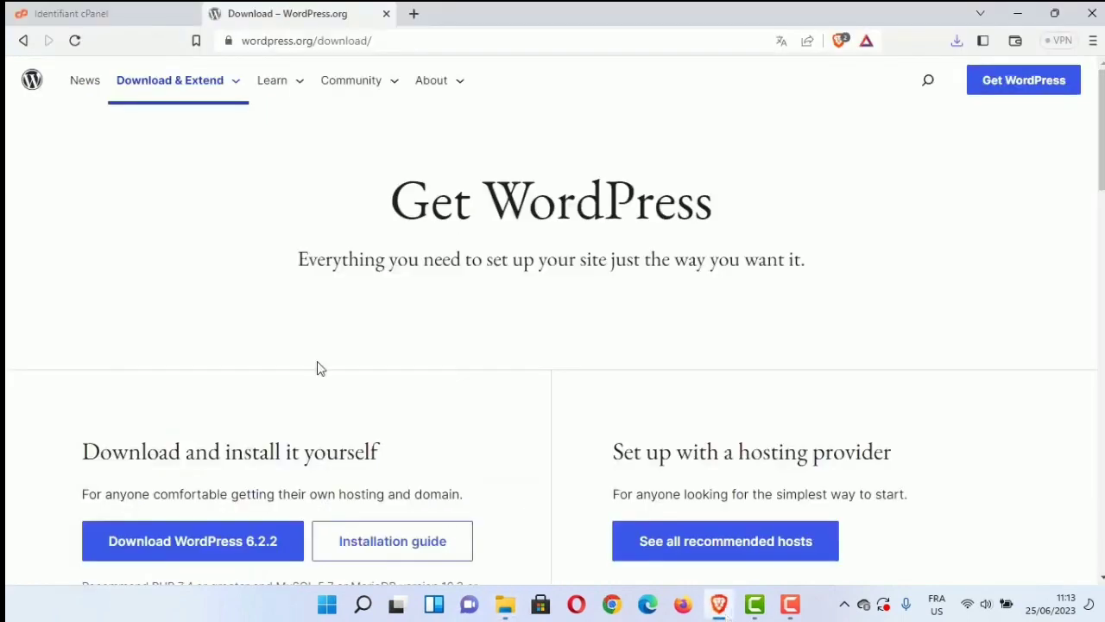
# Step: Sign in to cPanel with the account credentials, decline saving the password, and open the File Manager
pyautogui.click(132, 14)
pyautogui.write('congocloud')
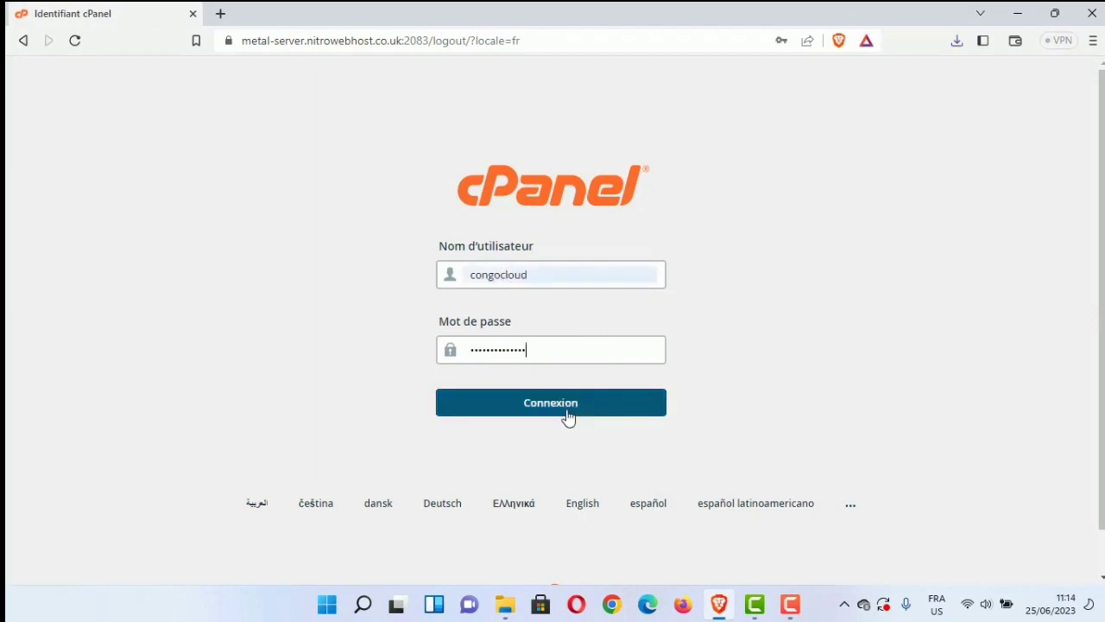
pyautogui.click(568, 412)
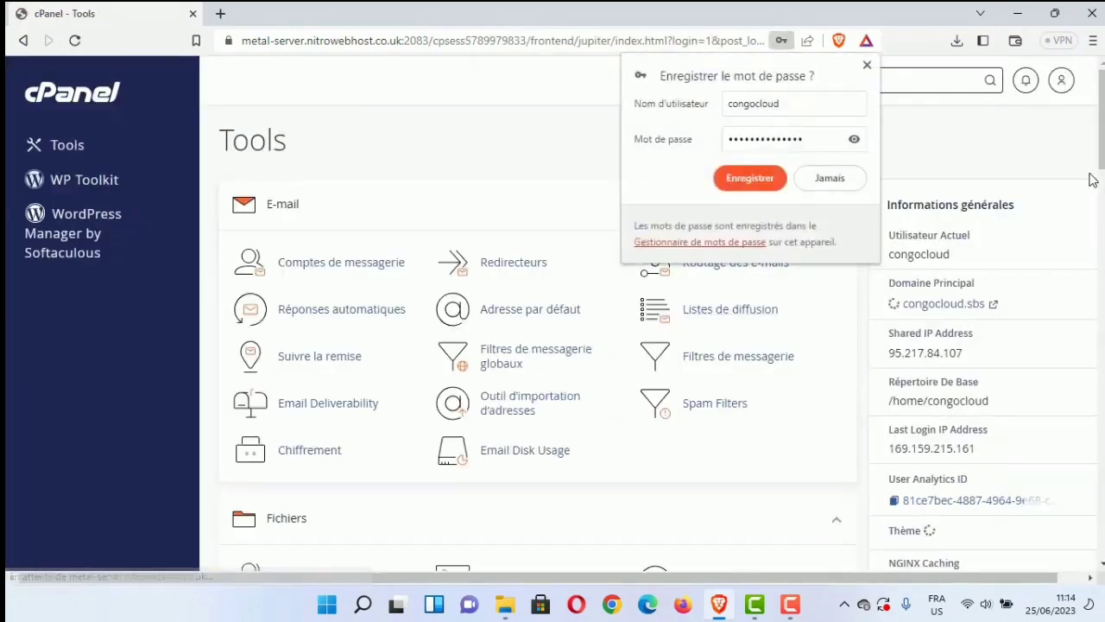
pyautogui.click(829, 178)
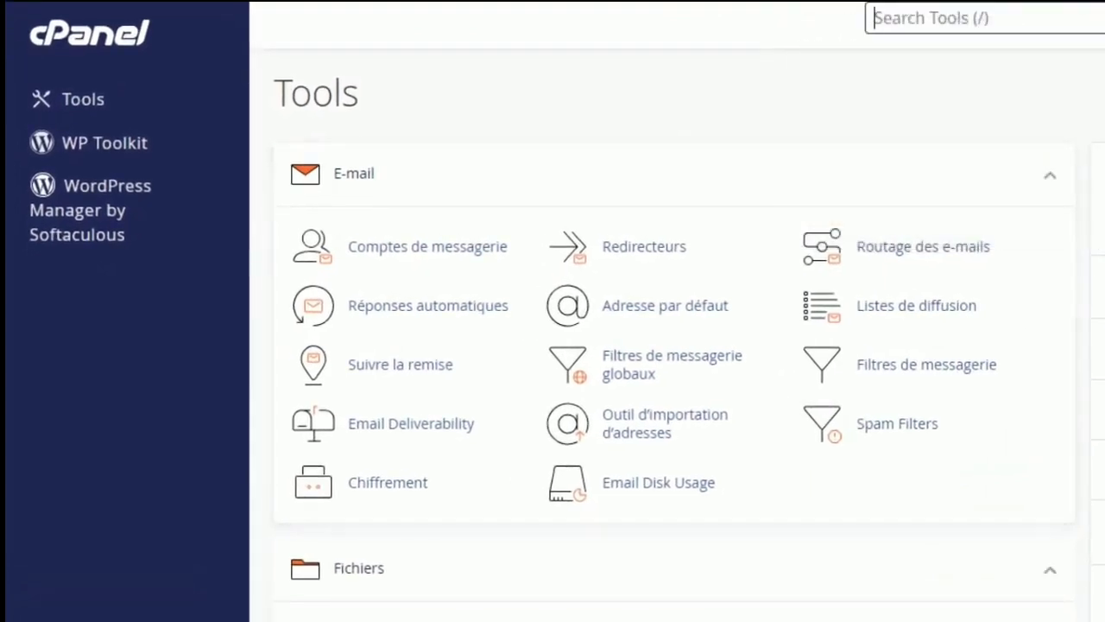
pyautogui.scroll(-5, 466, 234)
pyautogui.click(569, 285)
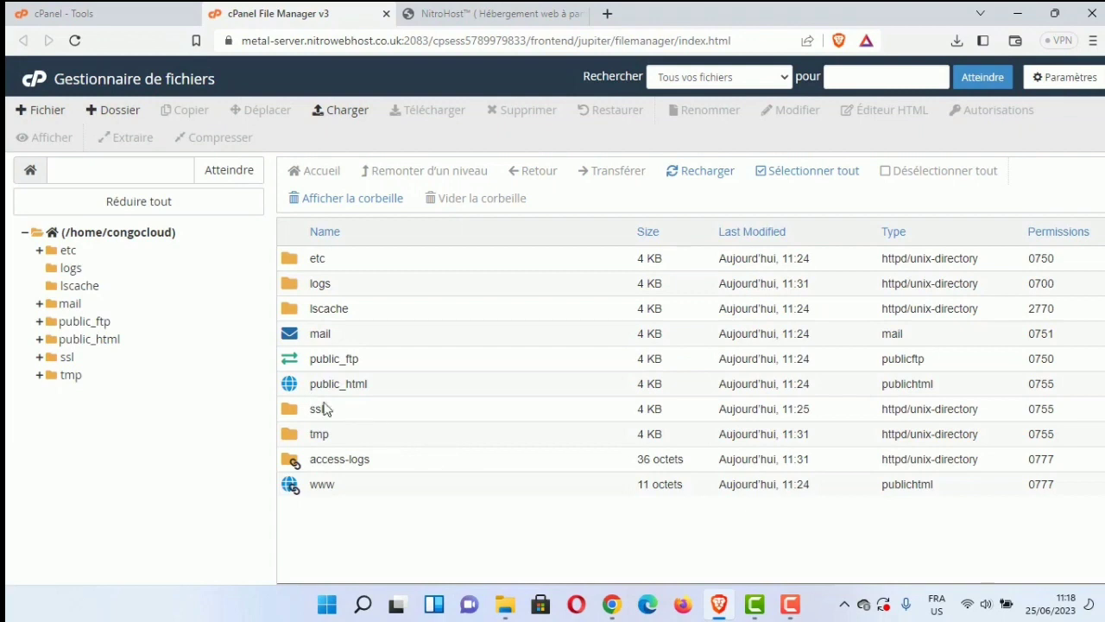
# Step: Move all four files in public_html to the trash
pyautogui.click(455, 15)
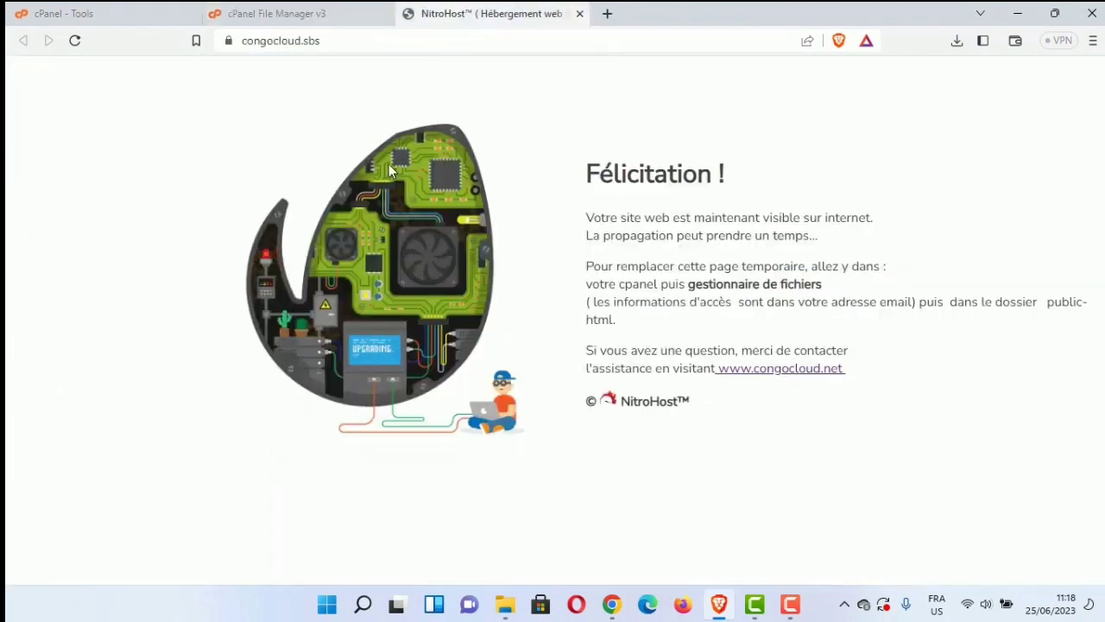
pyautogui.click(339, 10)
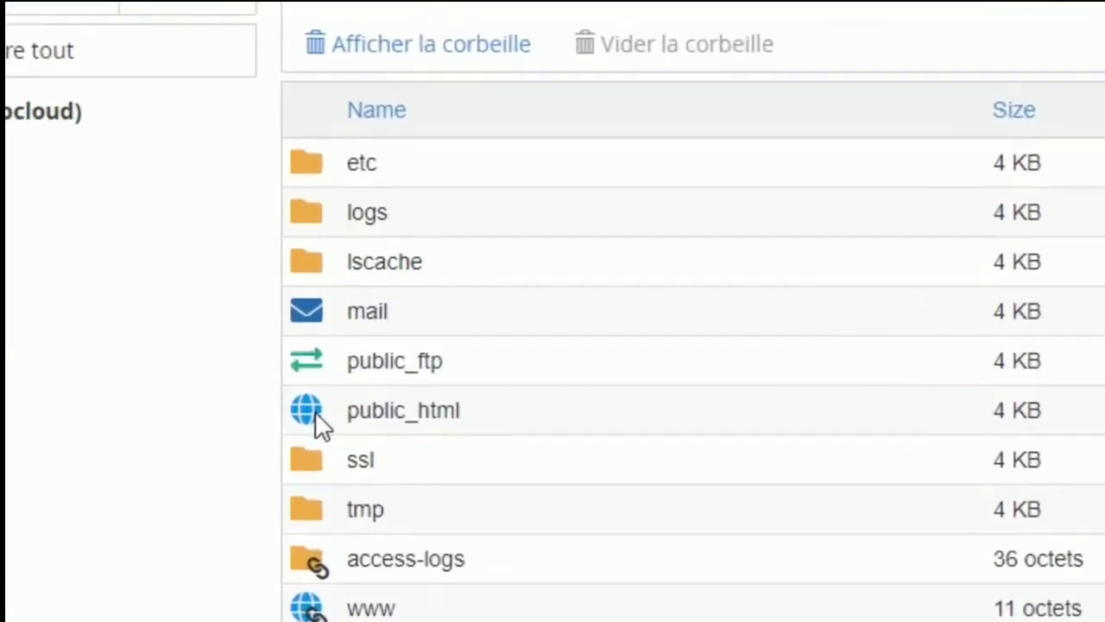
pyautogui.doubleClick(305, 393)
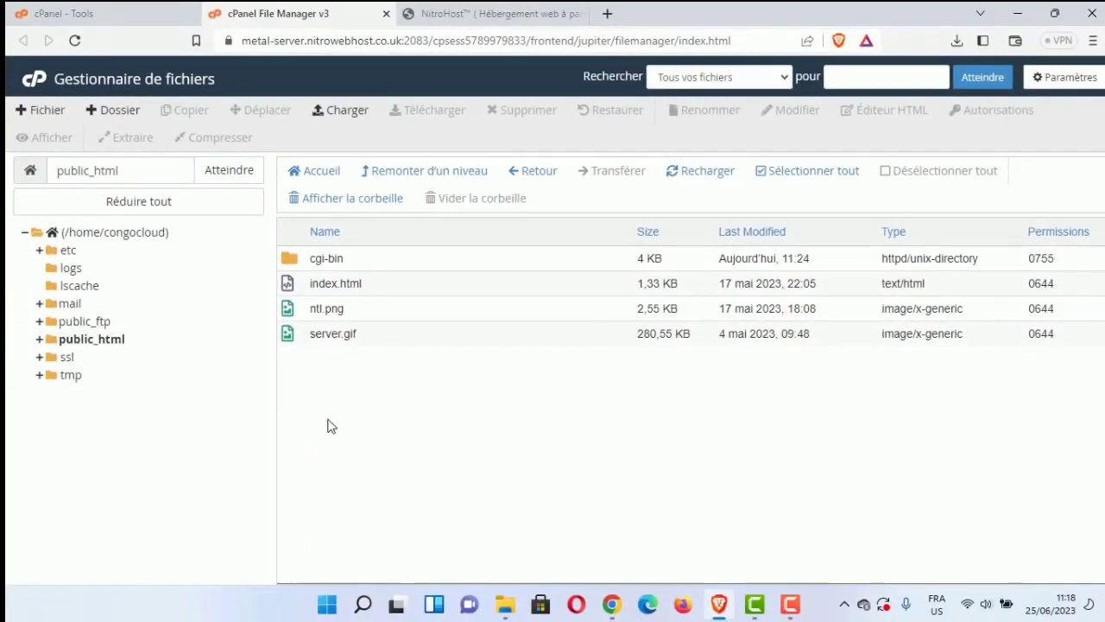
pyautogui.moveTo(308, 377); pyautogui.dragTo(373, 340)
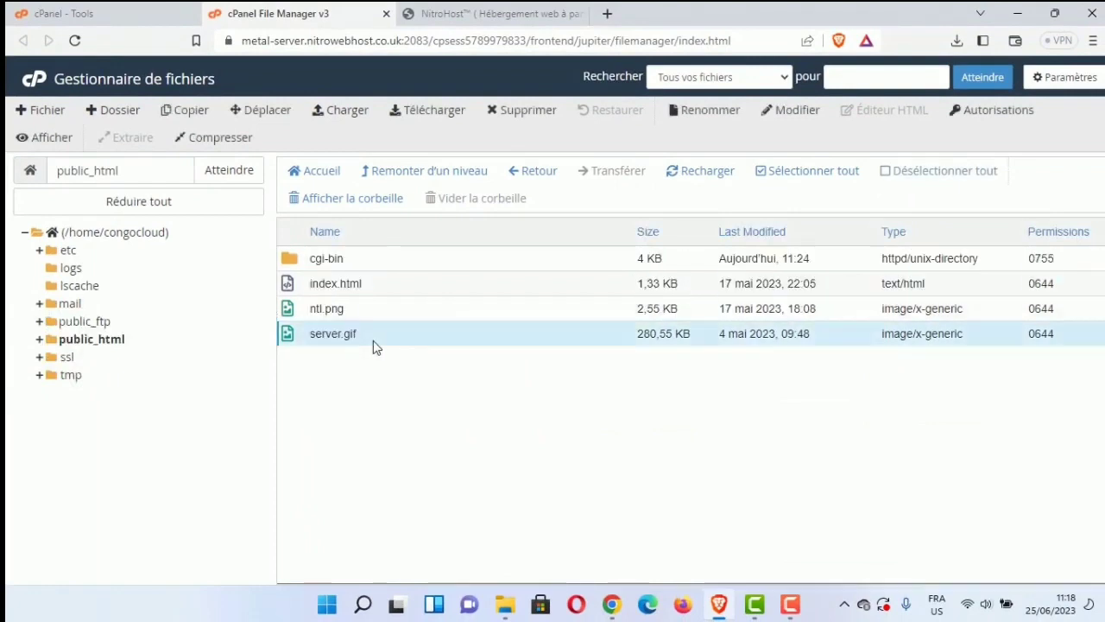
pyautogui.keyDown('shift'); pyautogui.click(407, 266); pyautogui.keyUp('shift')
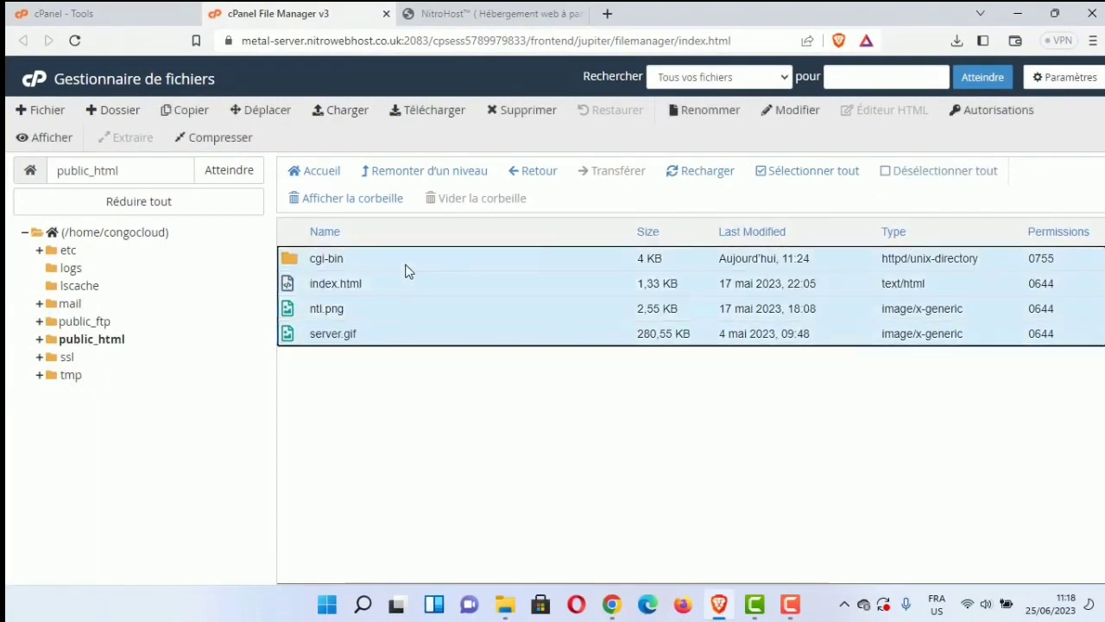
pyautogui.press('Delete')
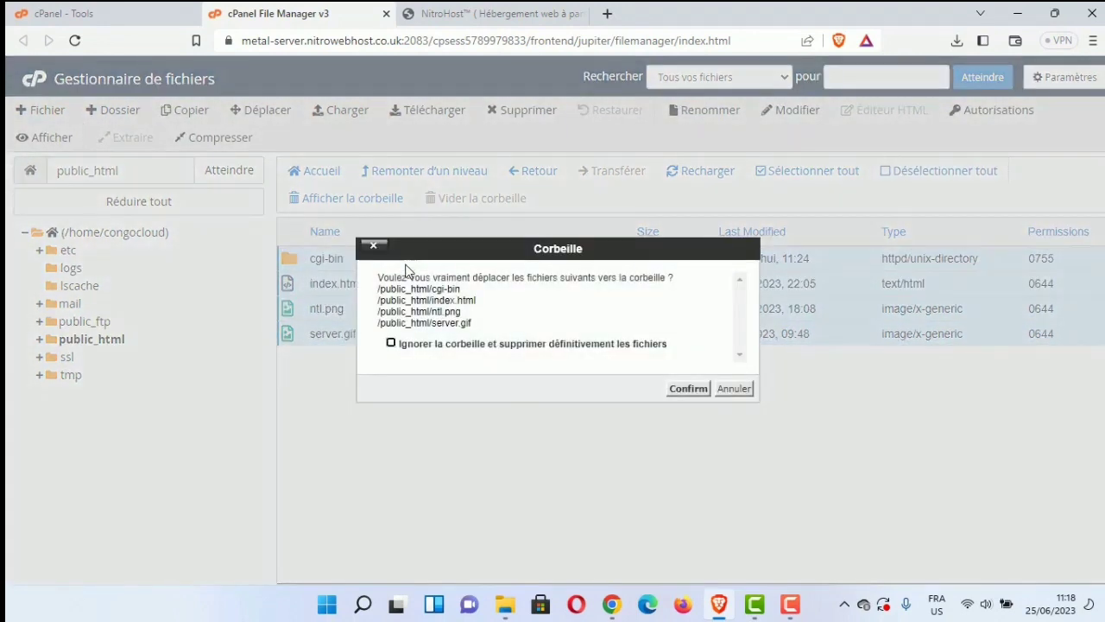
pyautogui.press('Return')
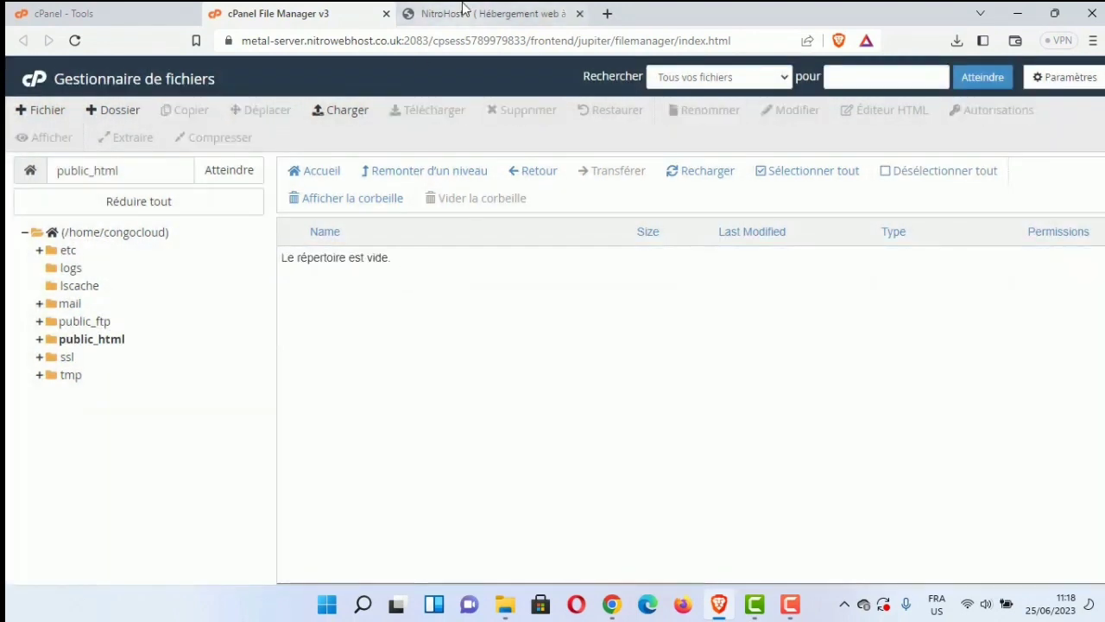
# Step: Reload congocloud.sbs to confirm it now shows an empty 'Index of /' listing
pyautogui.click(464, 12)
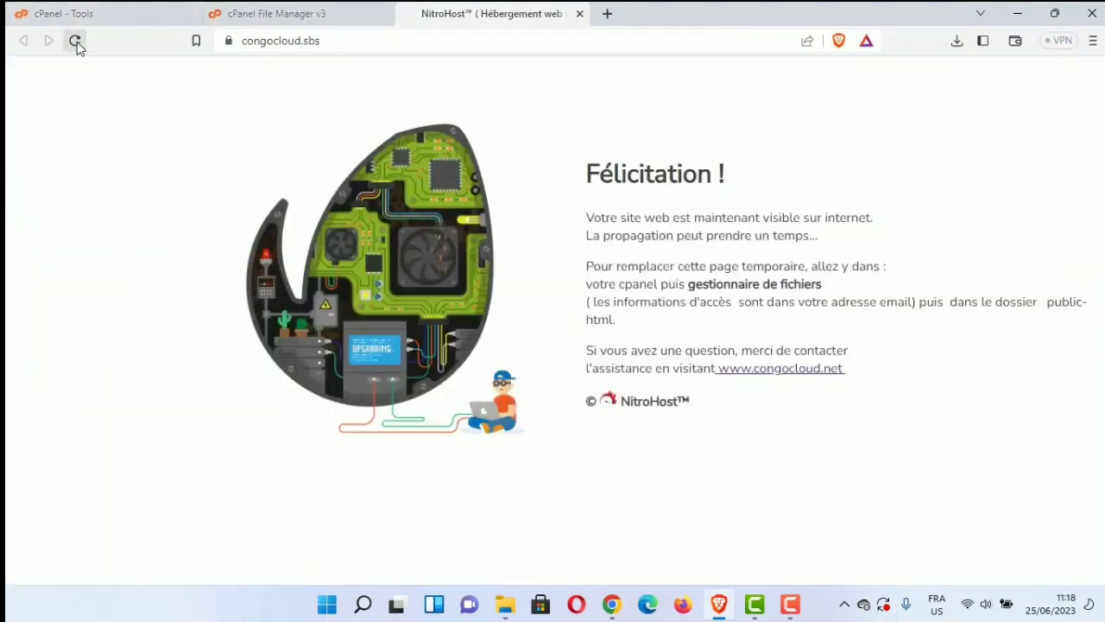
pyautogui.click(75, 42)
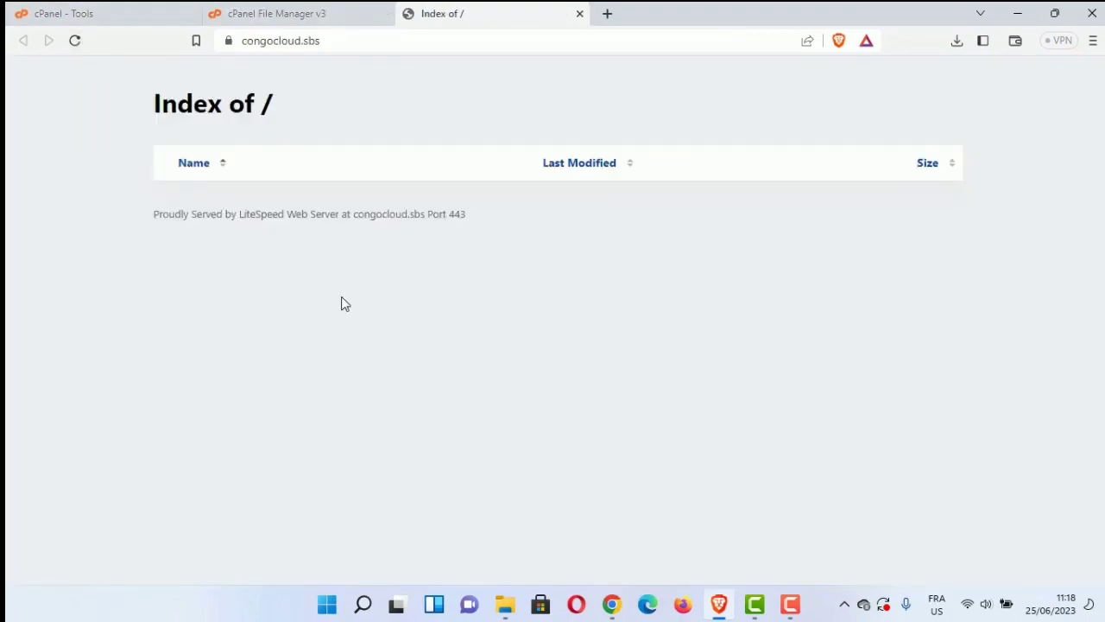
pyautogui.click(289, 12)
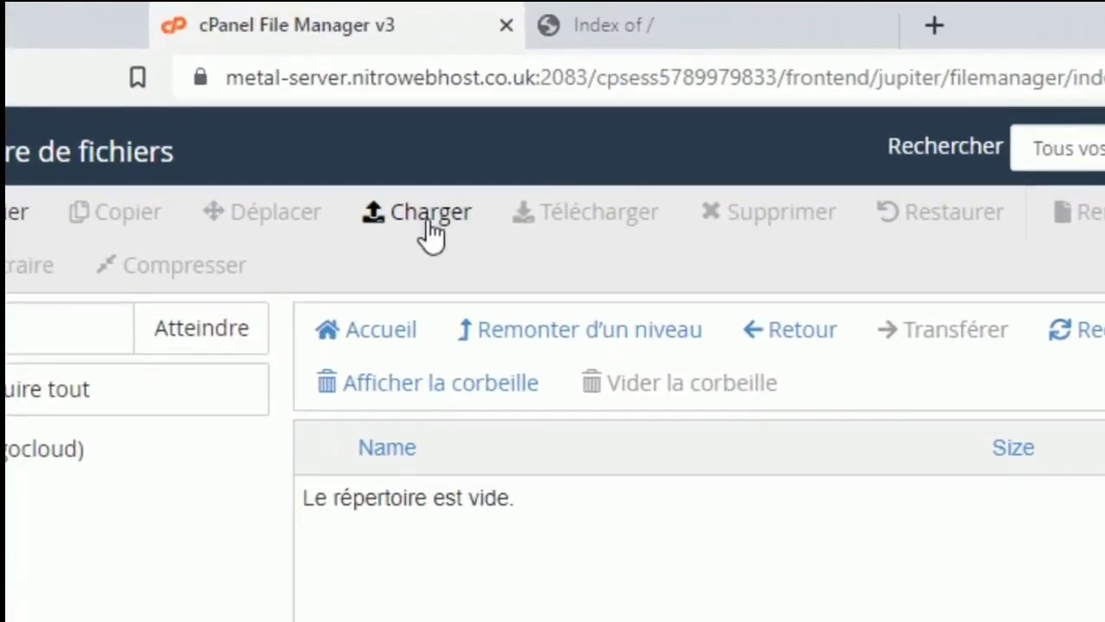
# Step: Drag monsite.zip from Explorer onto cPanel's upload page to upload it into public_html
pyautogui.click(430, 233)
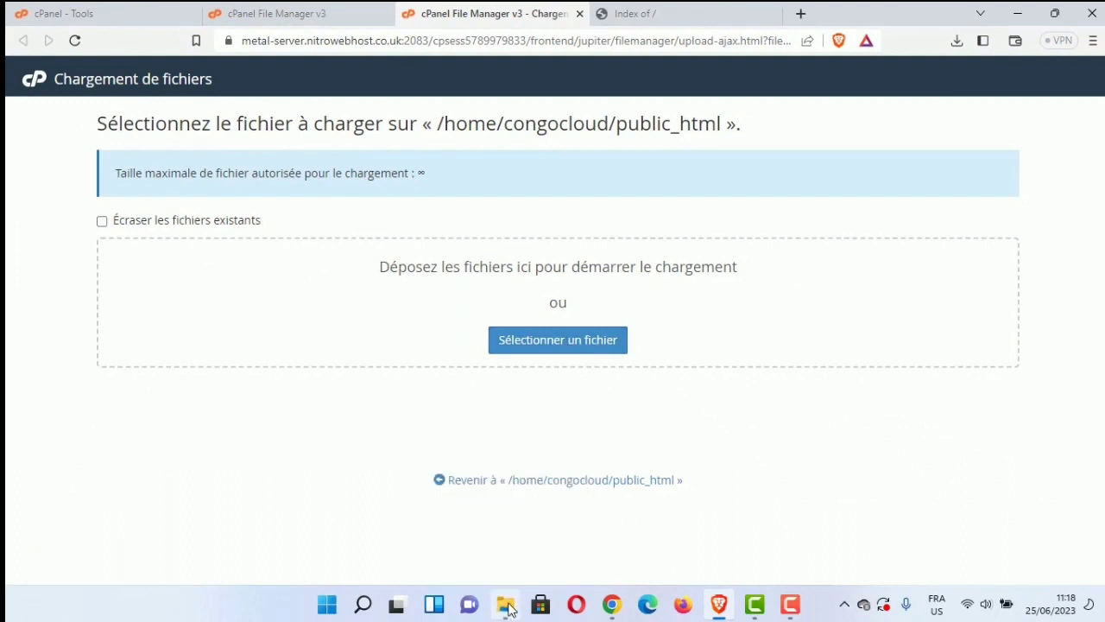
pyautogui.click(507, 606)
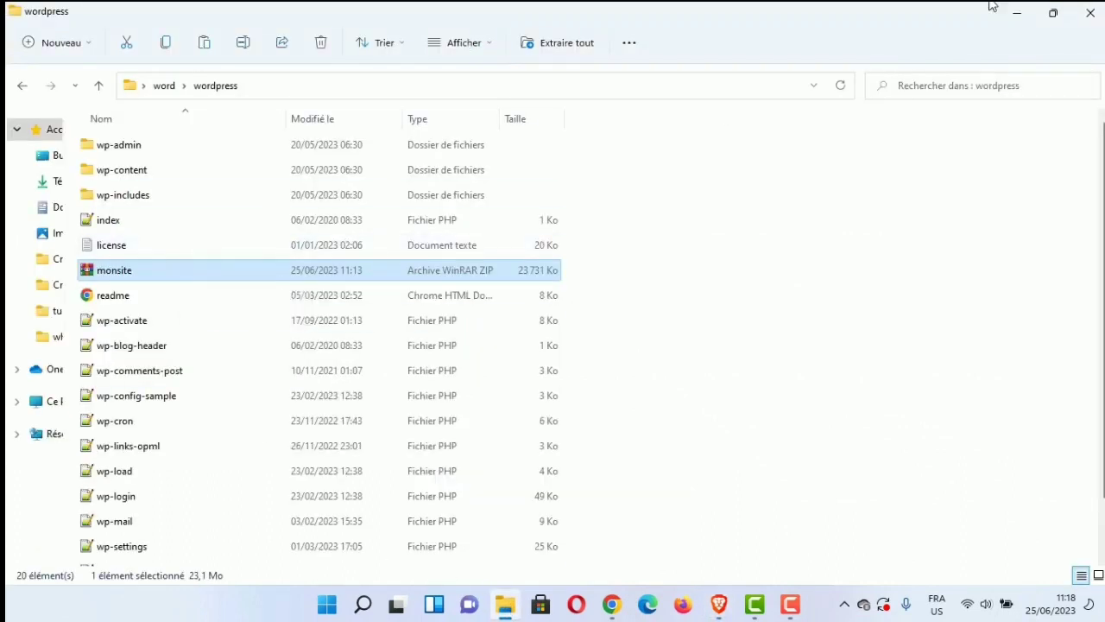
pyautogui.click(1050, 13)
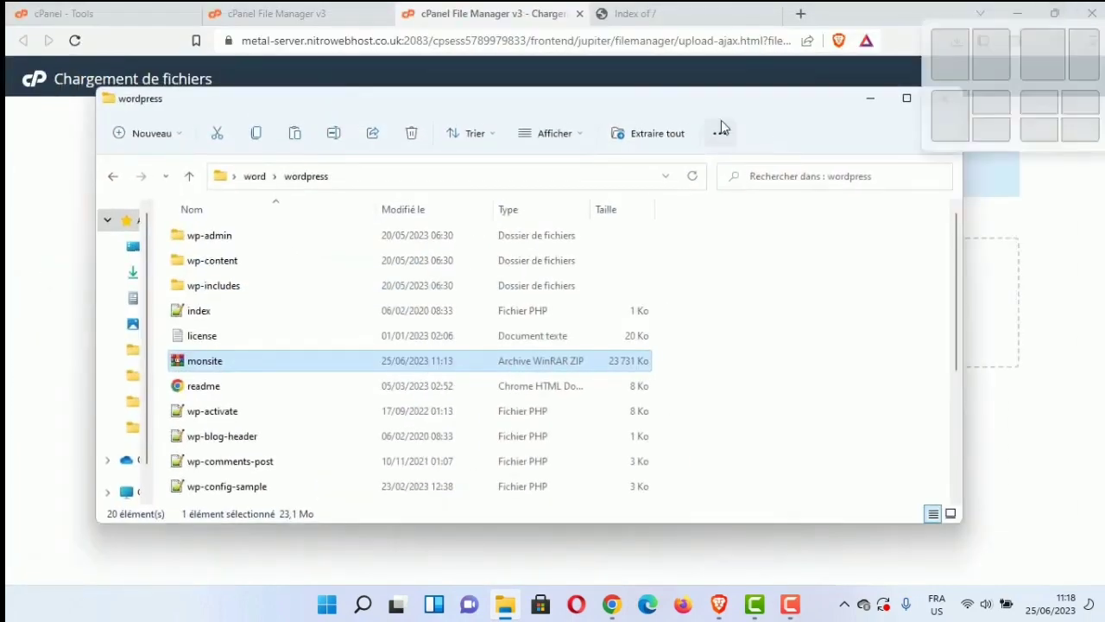
pyautogui.moveTo(721, 101); pyautogui.dragTo(888, 148)
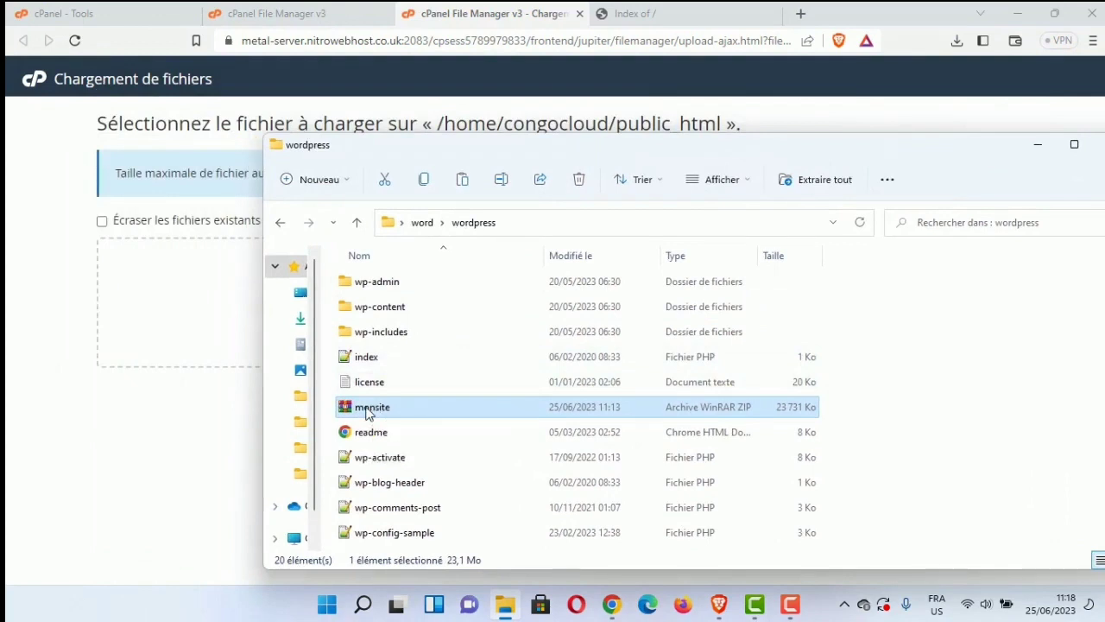
pyautogui.moveTo(367, 413); pyautogui.dragTo(207, 358)
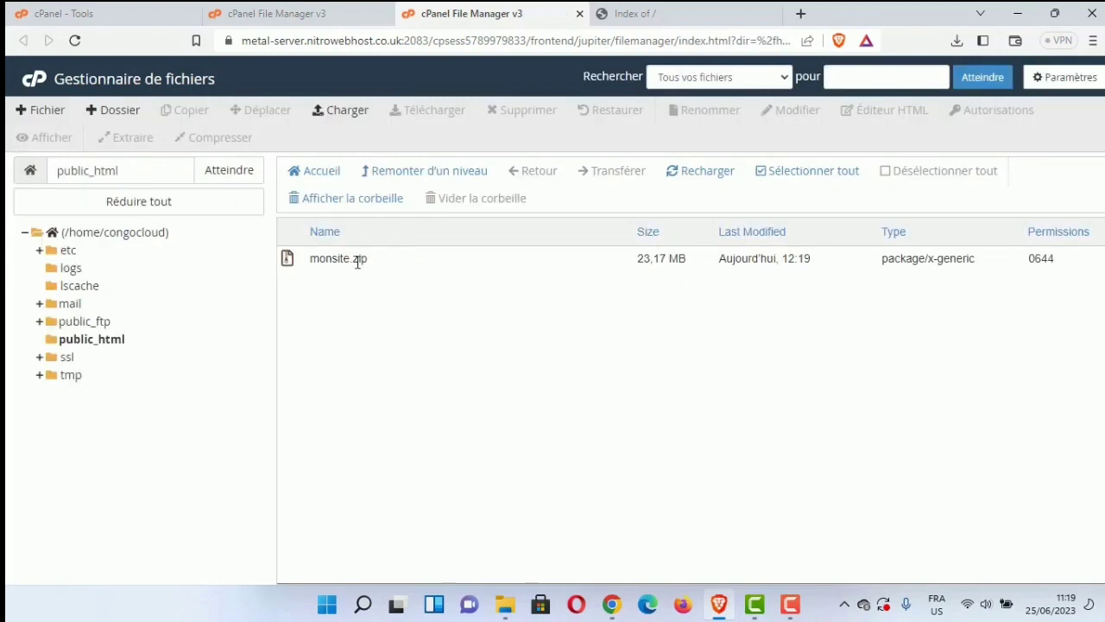
# Step: Extract monsite.zip into public_html, unpacking wp-admin, wp-content, wp-includes and the PHP files
pyautogui.click(358, 259)
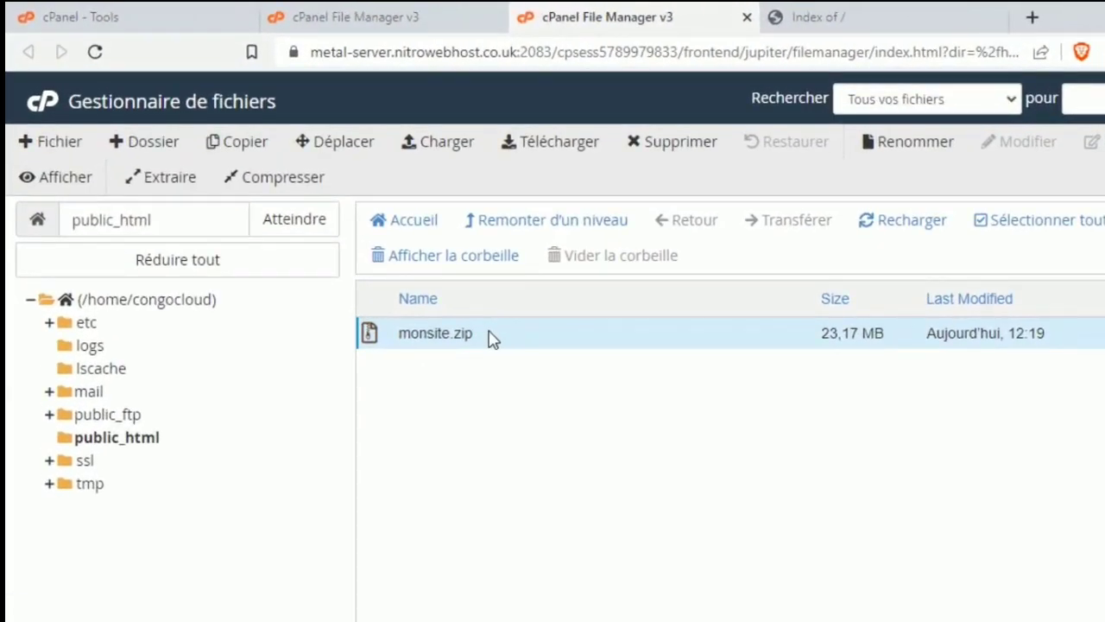
pyautogui.rightClick(586, 343)
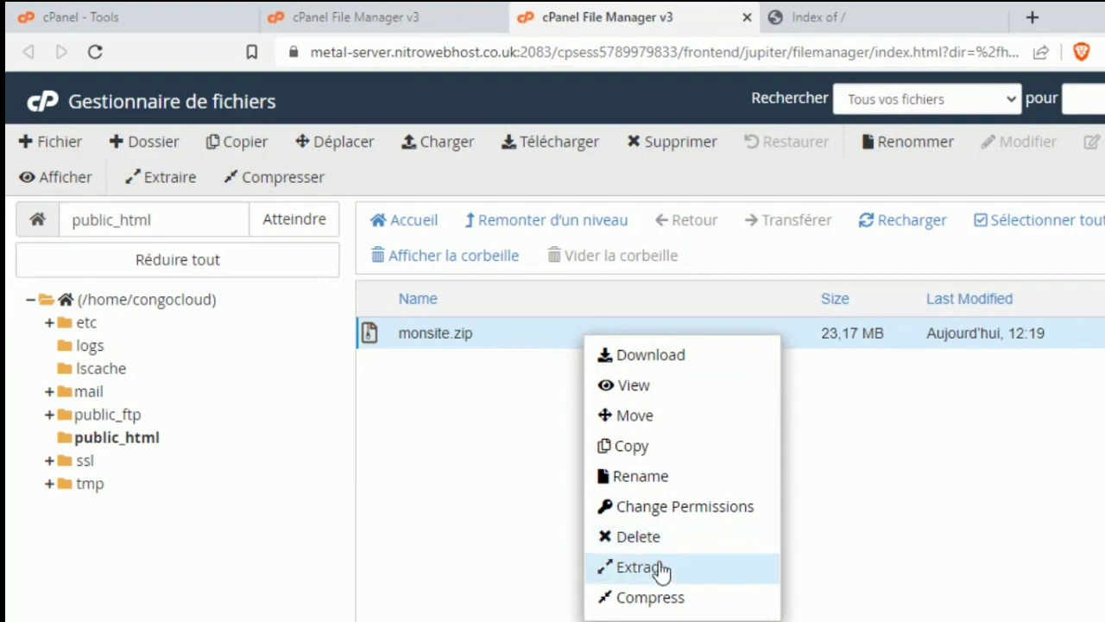
pyautogui.click(661, 569)
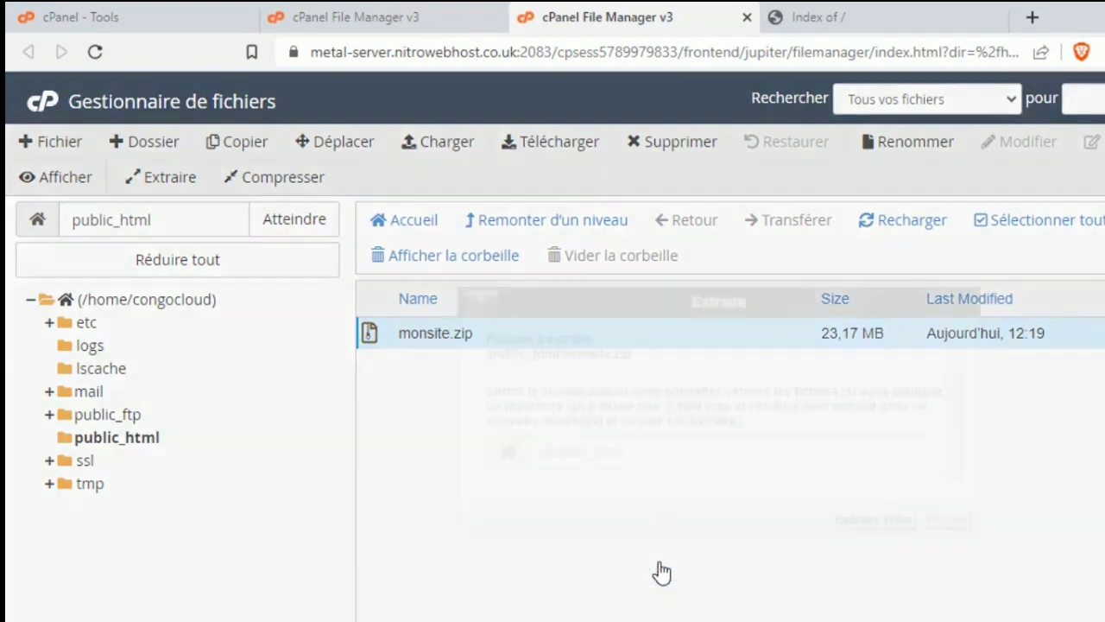
pyautogui.click(855, 520)
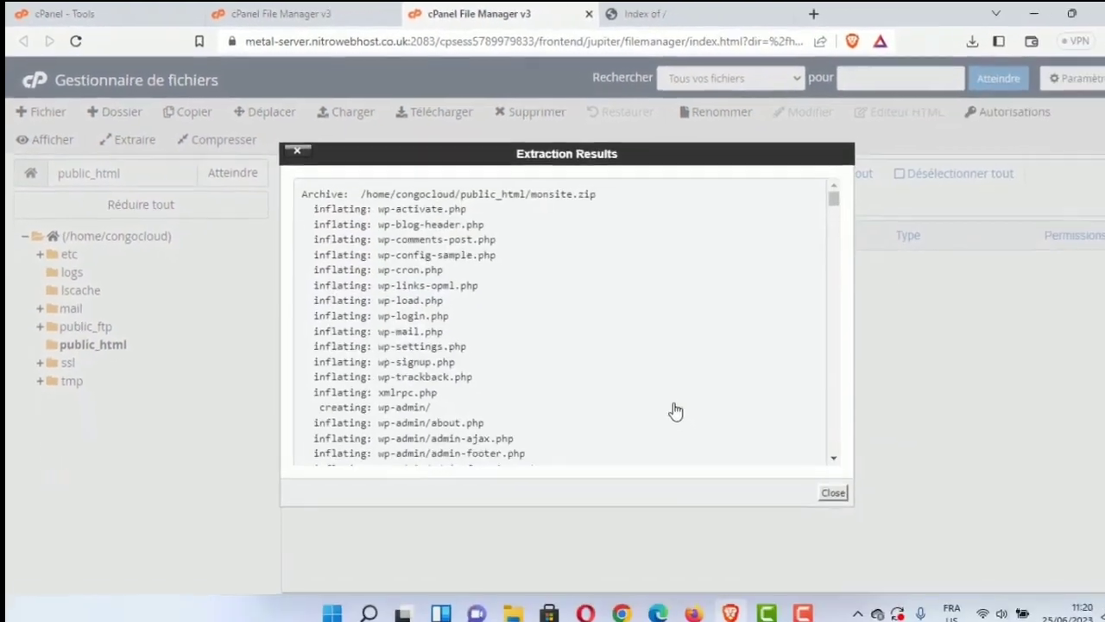
pyautogui.click(820, 486)
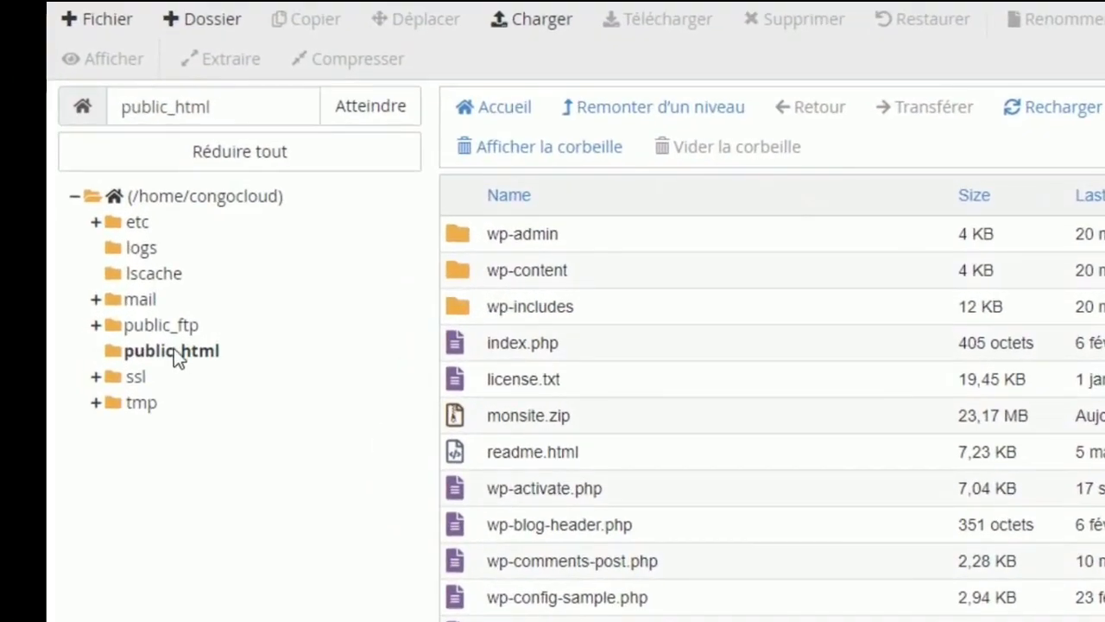
# Step: Check public_html's WordPress files, then reload congocloud.sbs to bring up the WordPress installer
pyautogui.click(95, 343)
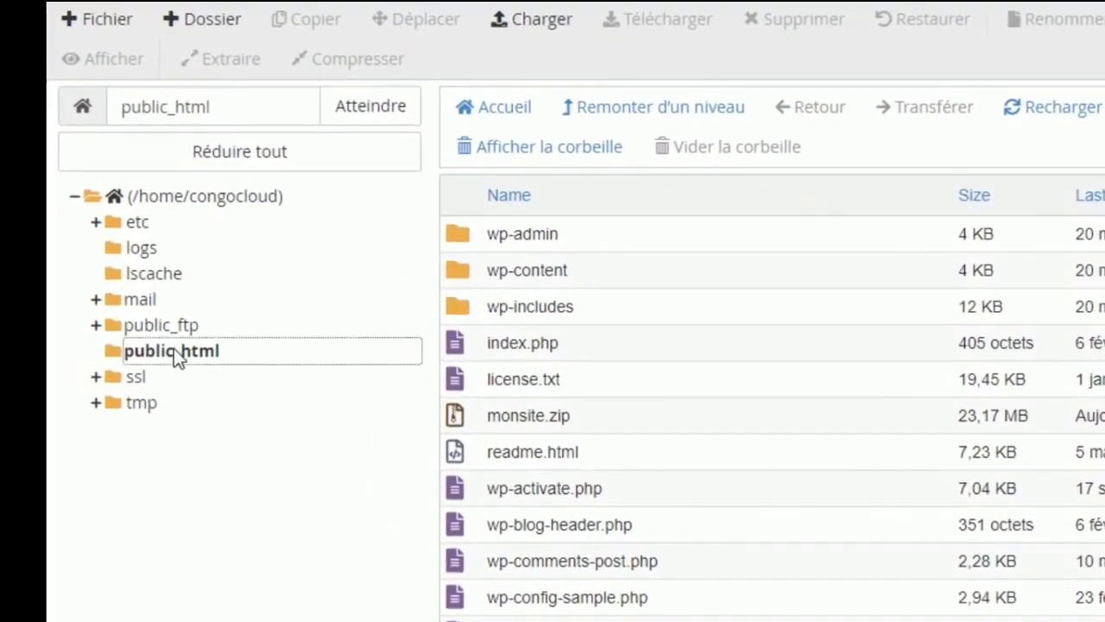
pyautogui.click(180, 201)
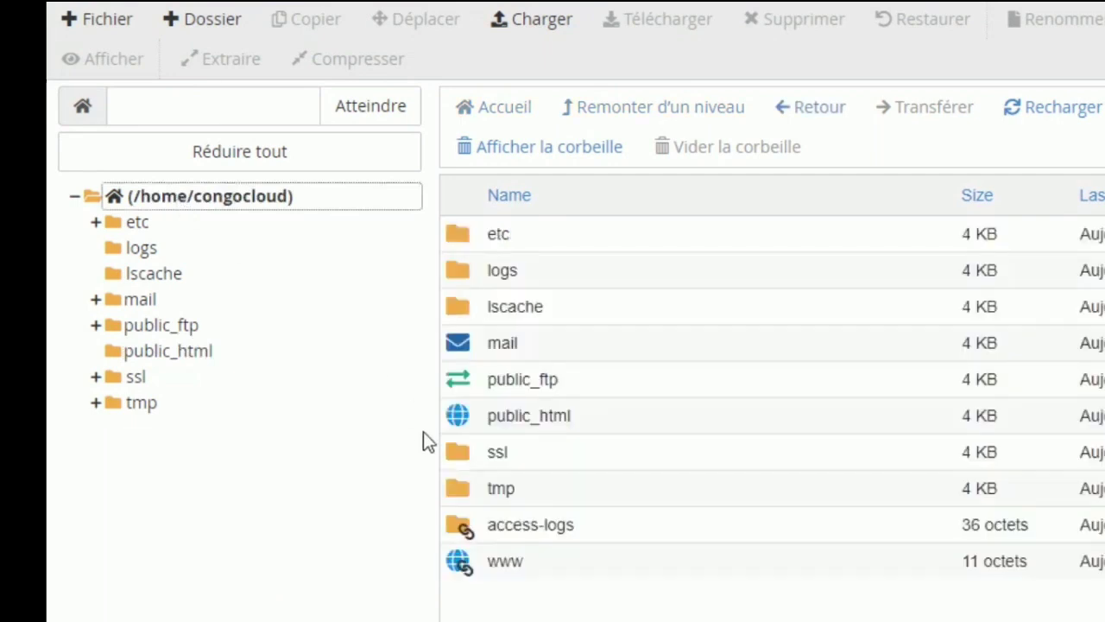
pyautogui.doubleClick(462, 420)
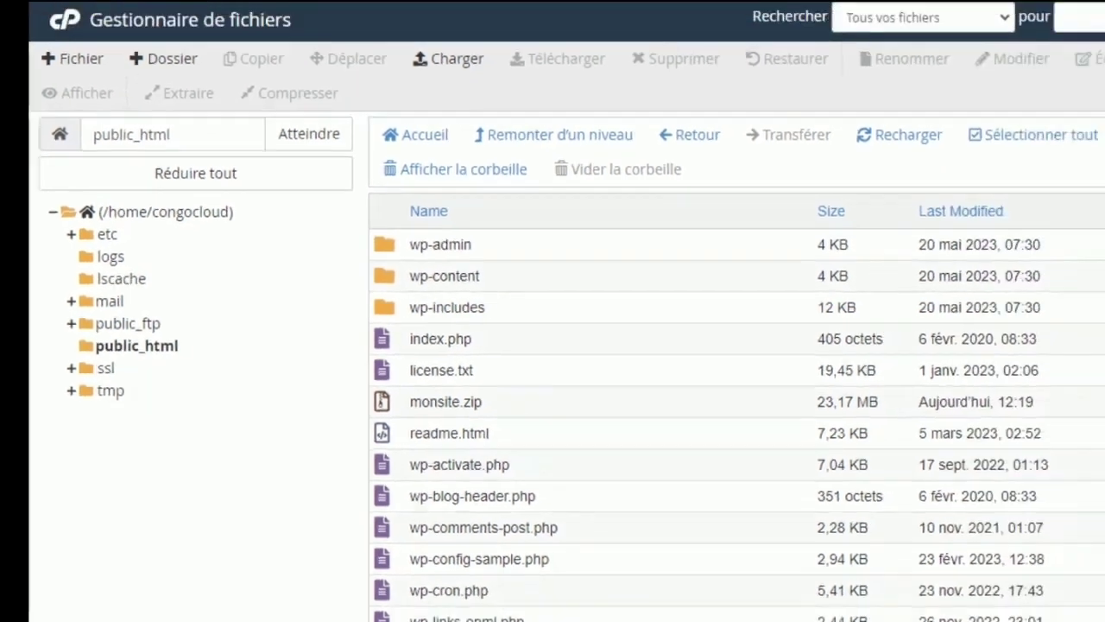
pyautogui.moveTo(1099, 312); pyautogui.dragTo(1099, 319)
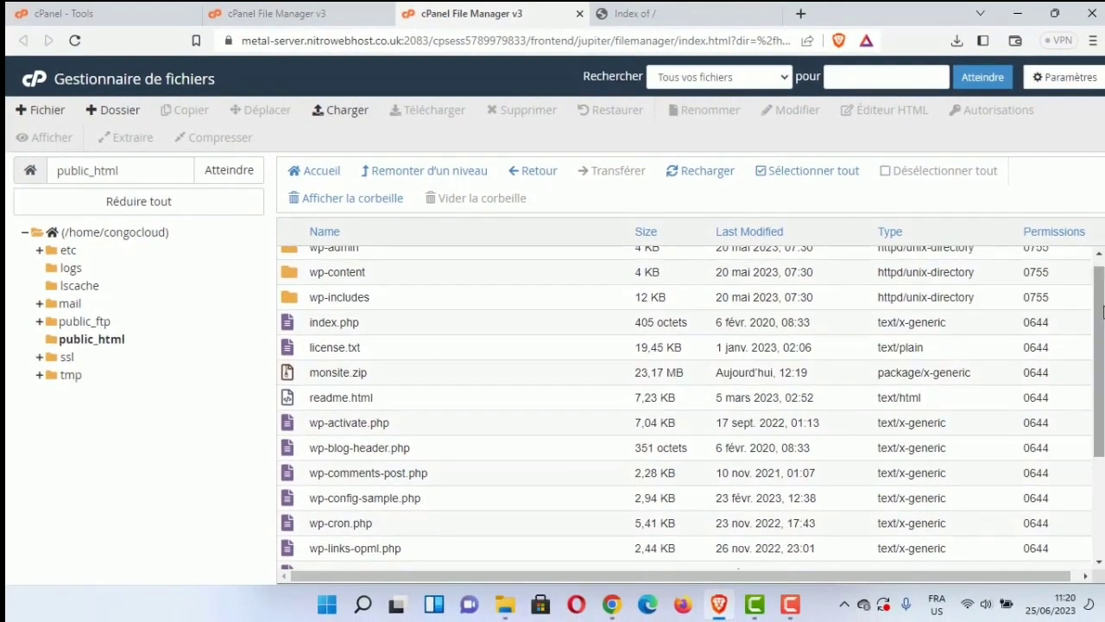
pyautogui.click(469, 333)
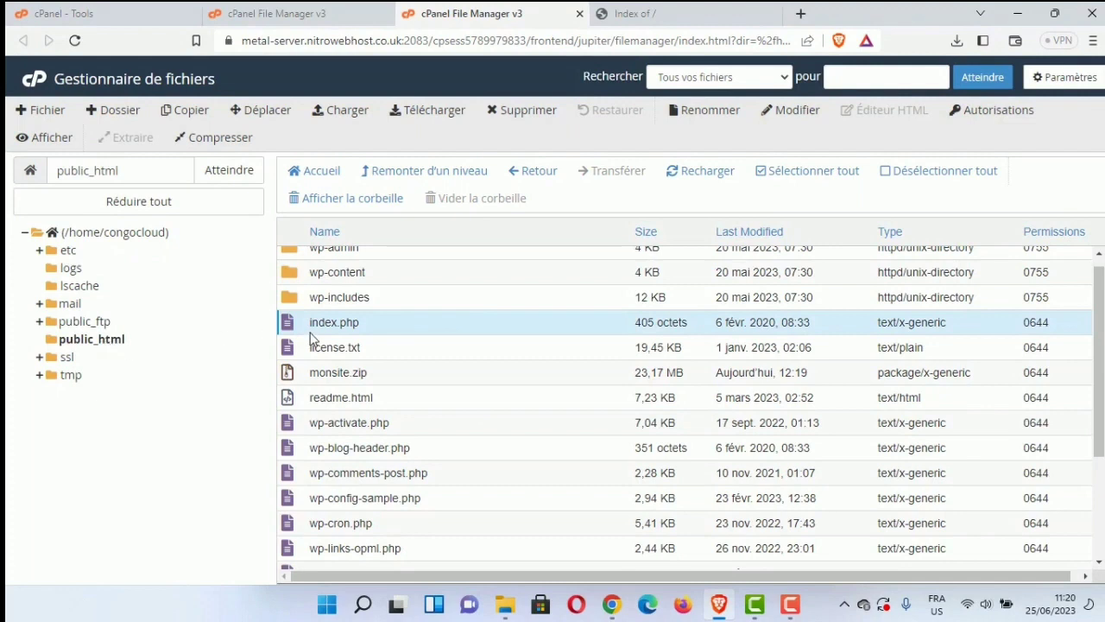
pyautogui.click(659, 12)
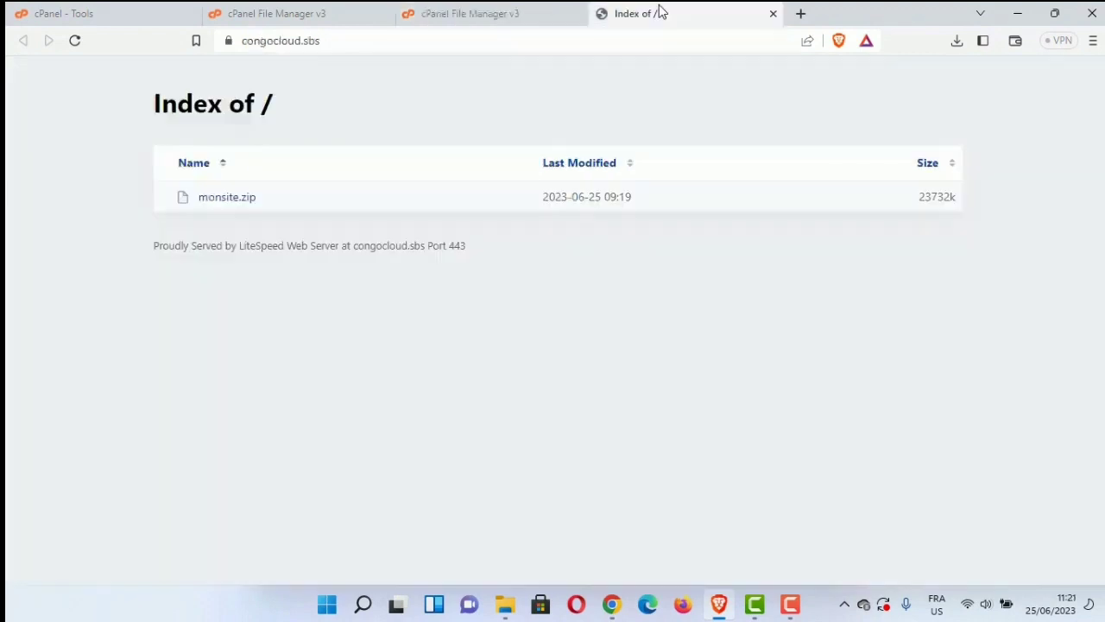
pyautogui.click(76, 40)
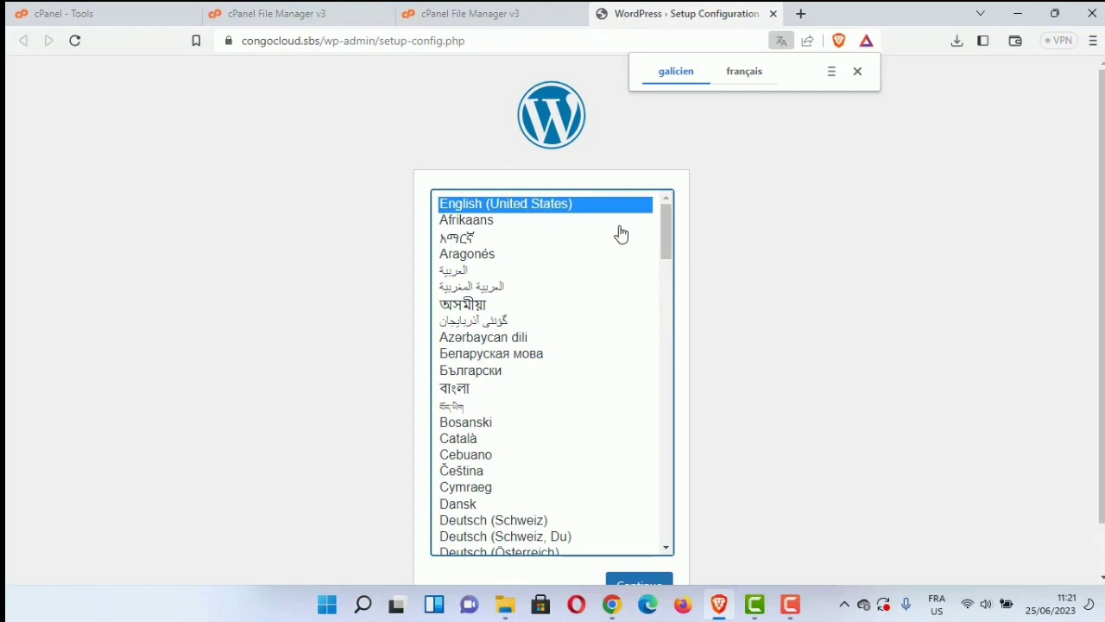
# Step: Choose Français as the setup language and continue past the French welcome page
pyautogui.moveTo(663, 223); pyautogui.dragTo(661, 338)
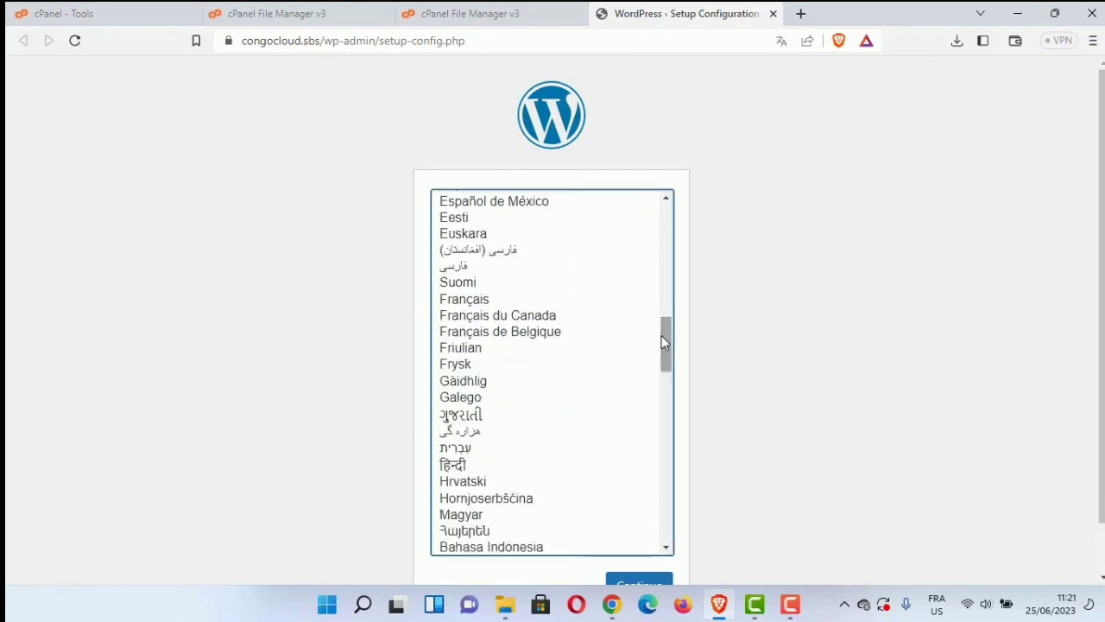
pyautogui.click(460, 303)
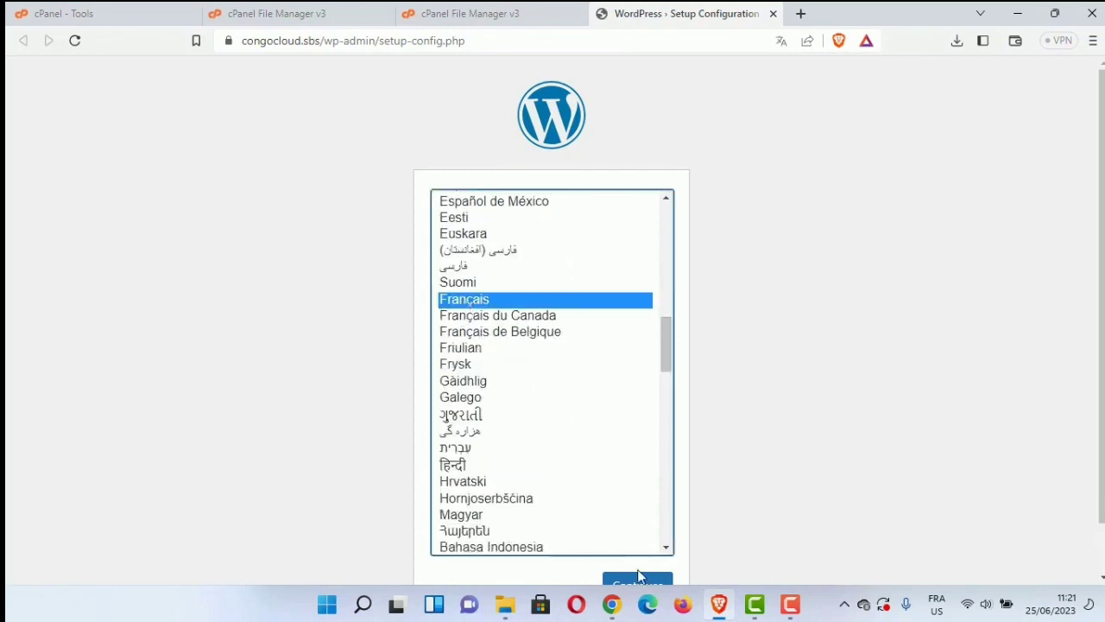
pyautogui.scroll(-1, 553, 345)
pyautogui.scroll(-1, 701, 475)
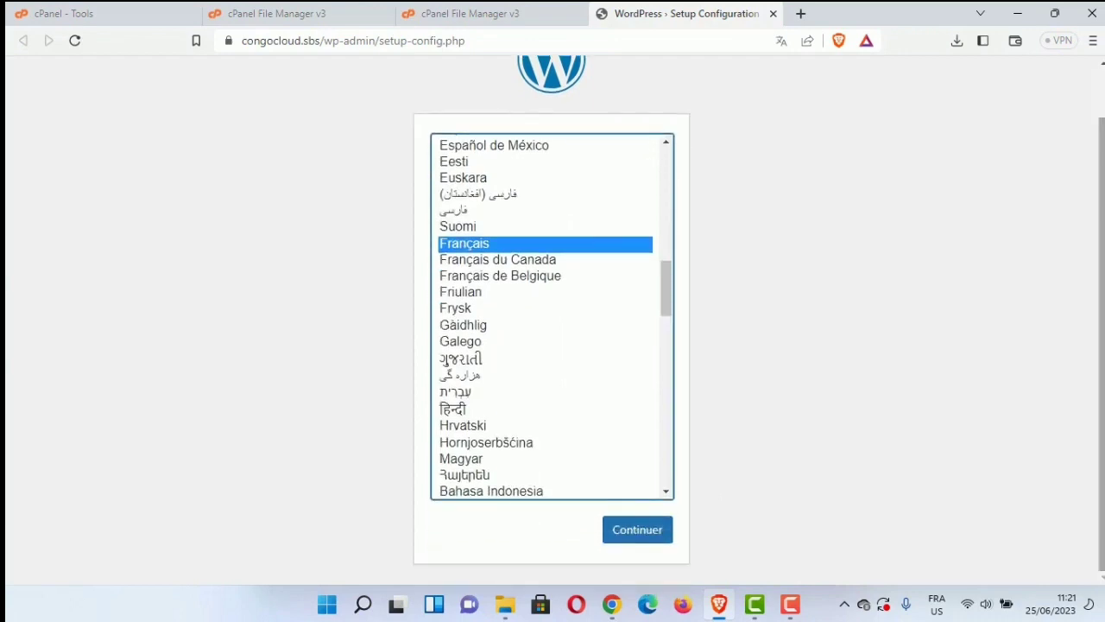
pyautogui.click(639, 530)
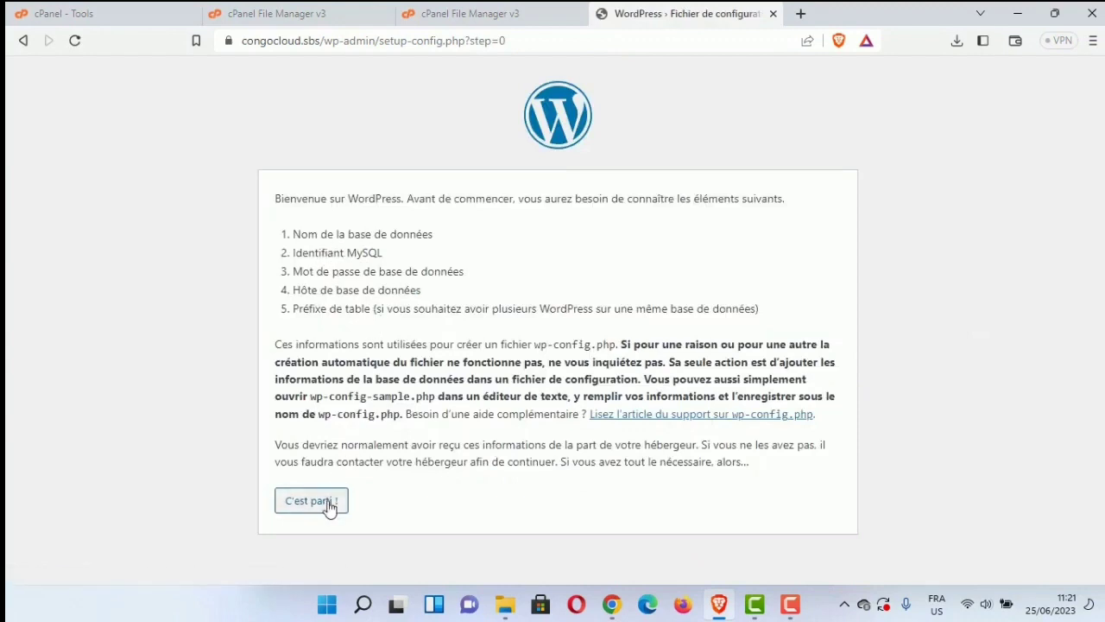
pyautogui.click(329, 506)
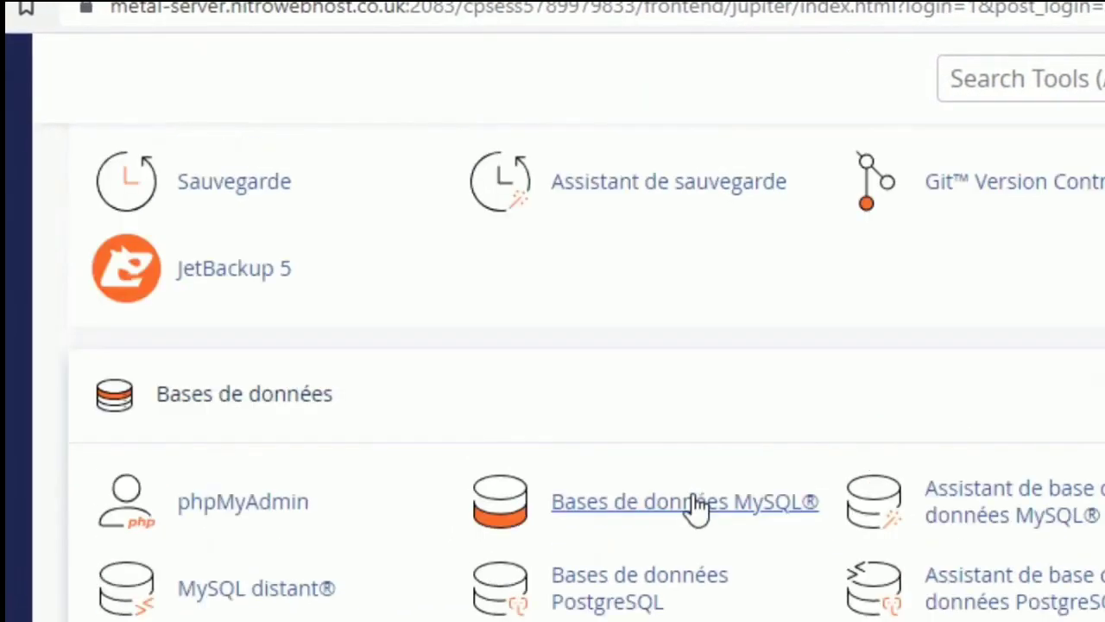
# Step: Create the MySQL database congocloud_wp by entering 'wp' as the new database name
pyautogui.click(696, 509)
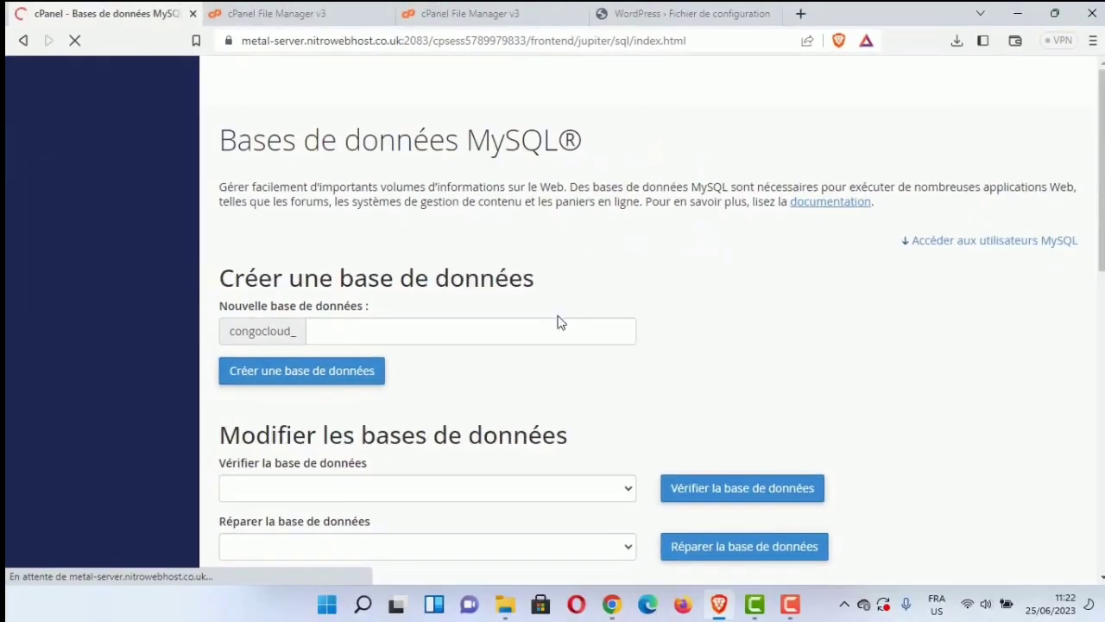
pyautogui.click(541, 321)
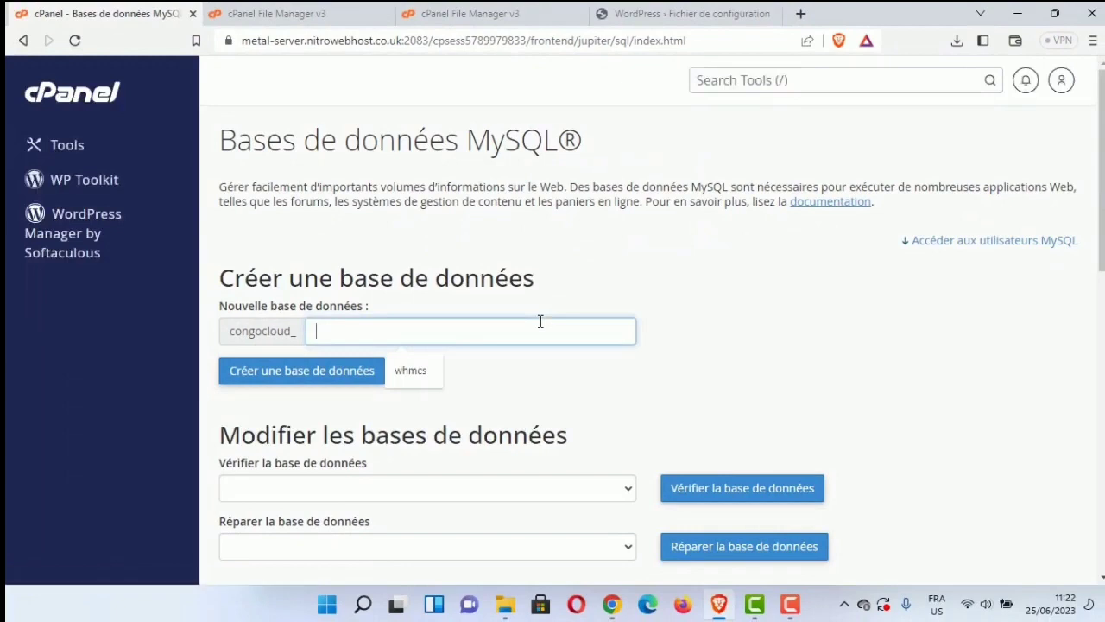
pyautogui.write('wp')
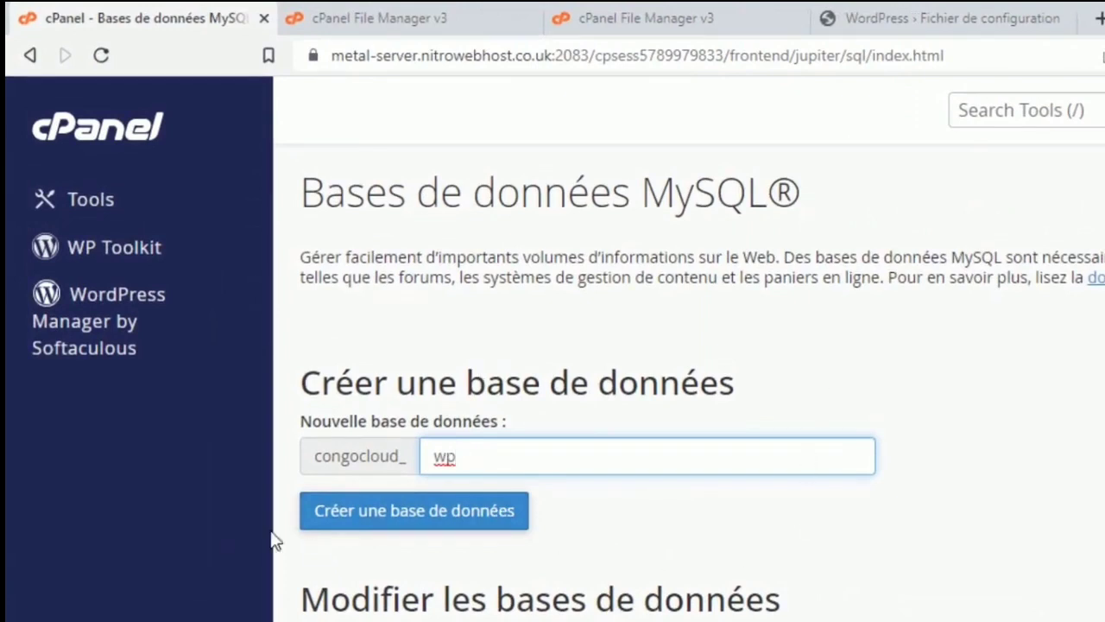
pyautogui.click(428, 524)
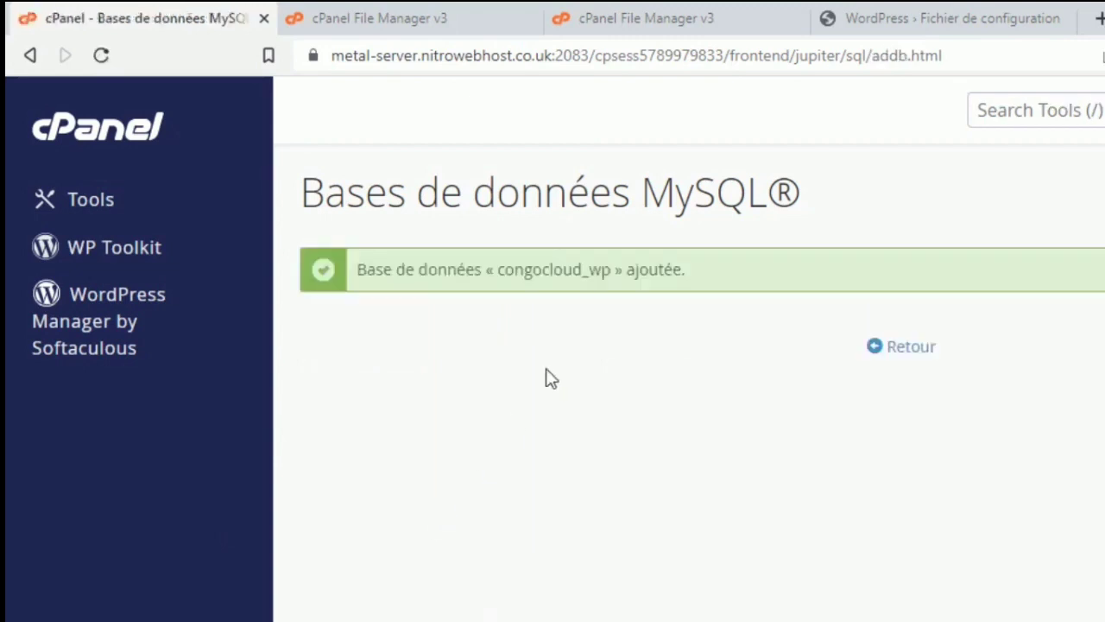
pyautogui.click(899, 348)
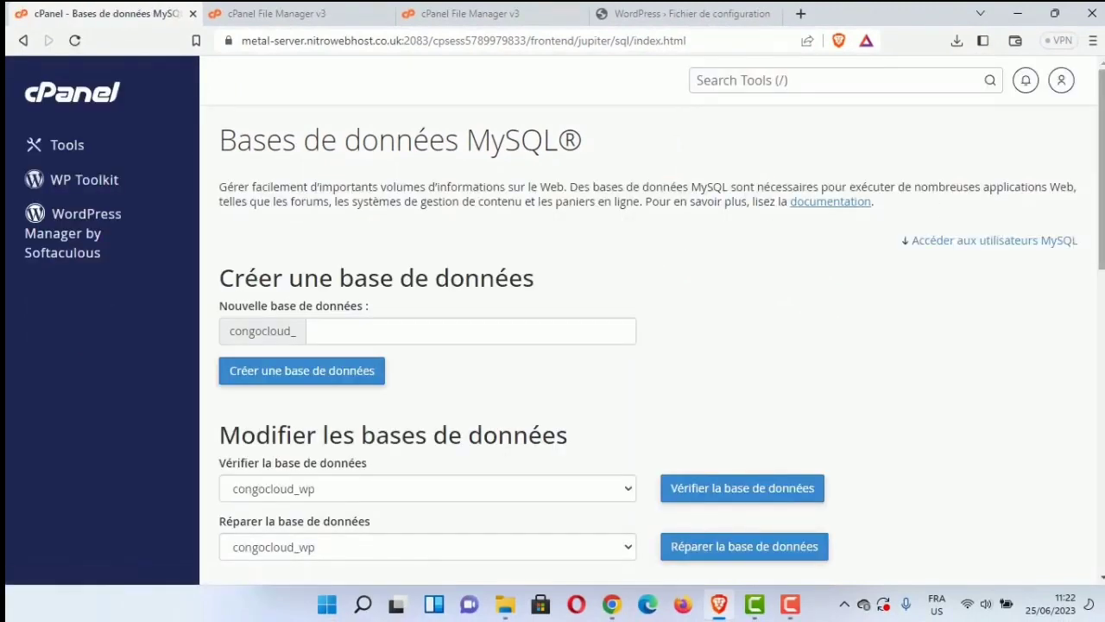
pyautogui.scroll(-4, 661, 325)
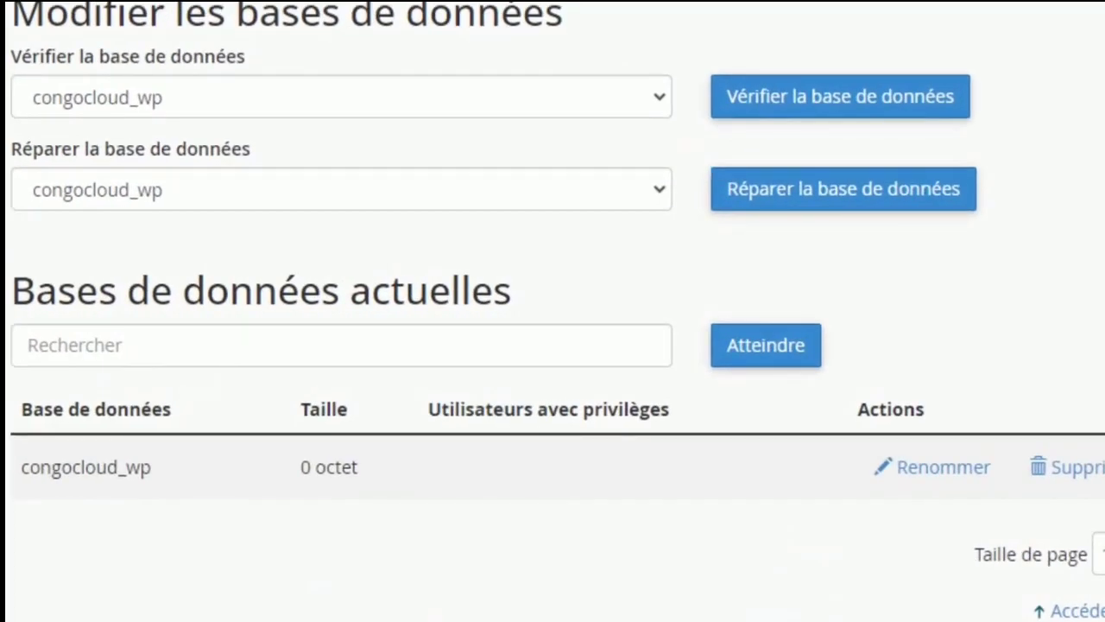
# Step: Create the MySQL user congocloud_wp with a password, then return to the MySQL databases page
pyautogui.scroll(-4, 419, 345)
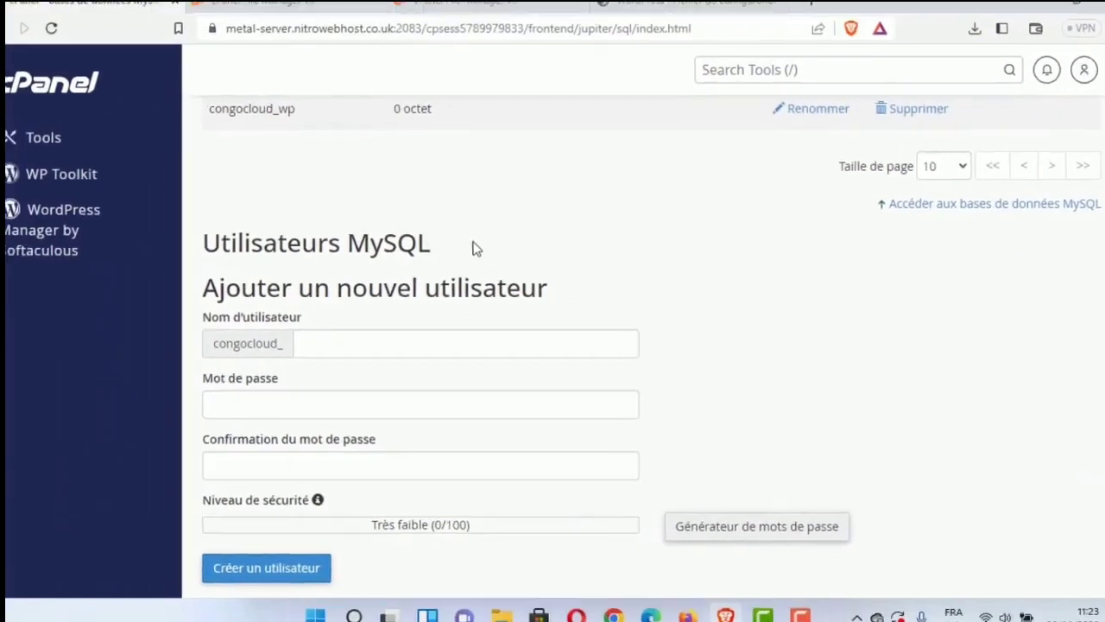
pyautogui.moveTo(473, 249); pyautogui.dragTo(221, 253)
pyautogui.click(221, 253)
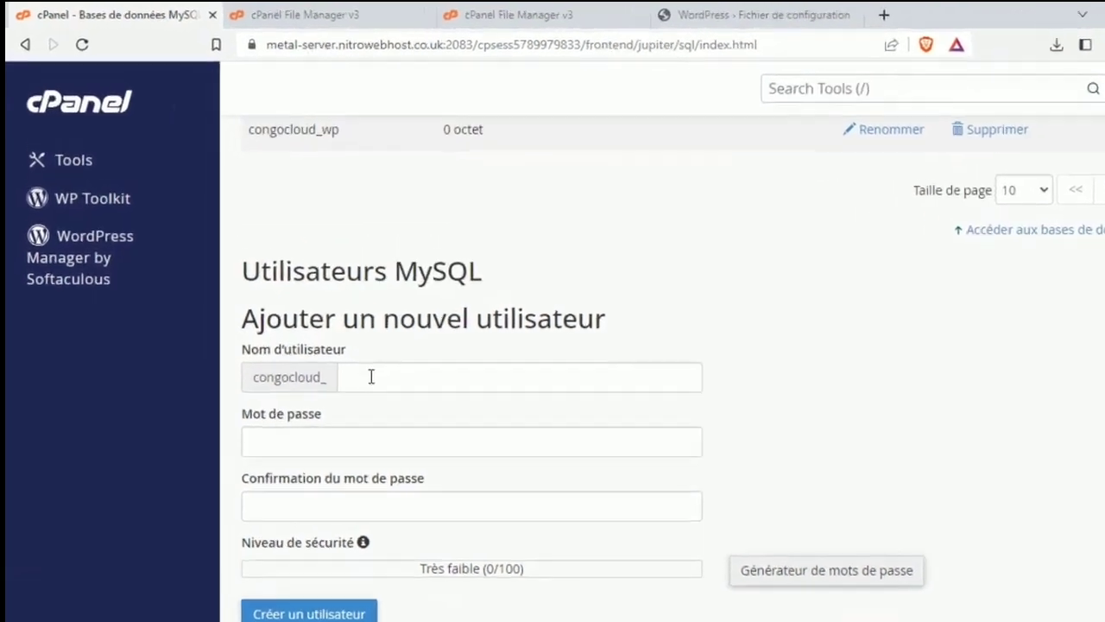
pyautogui.click(337, 341)
pyautogui.write('w')
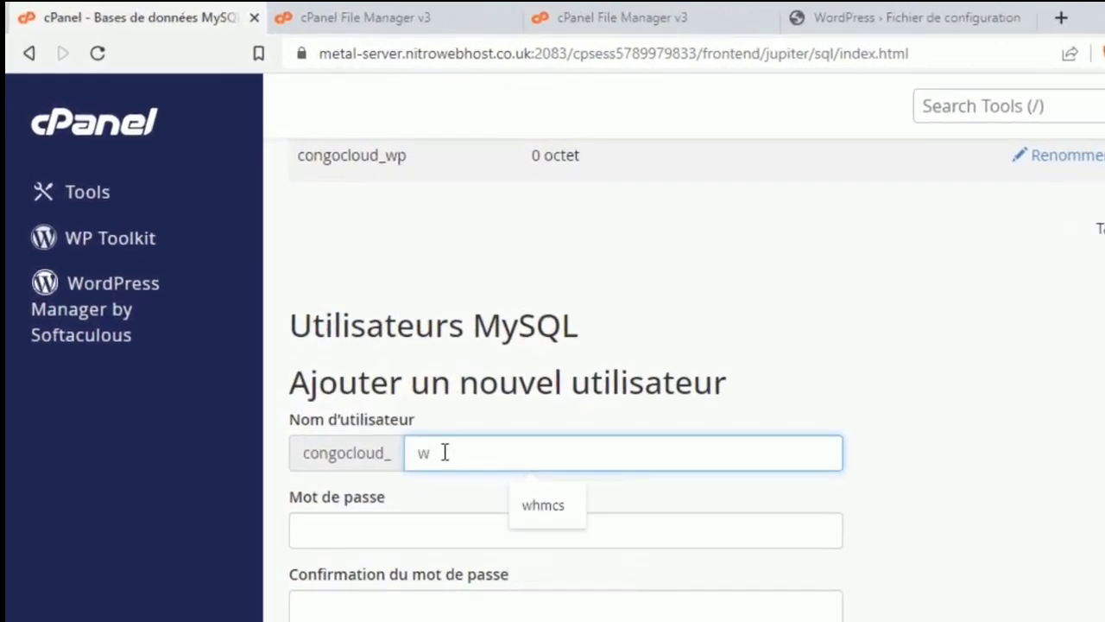
pyautogui.write('p')
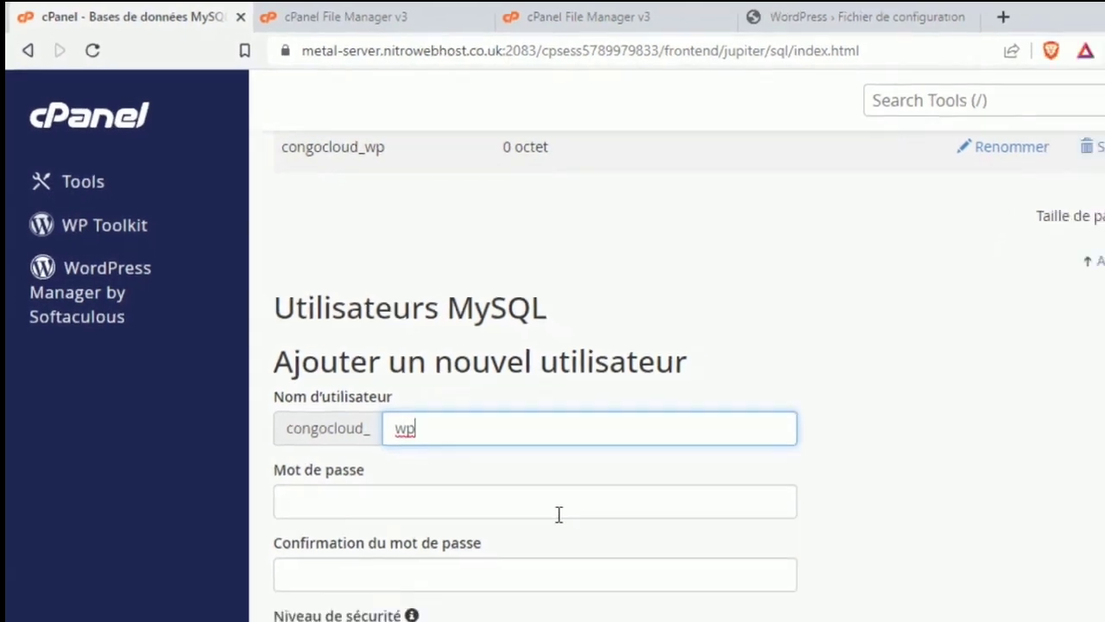
pyautogui.click(591, 543)
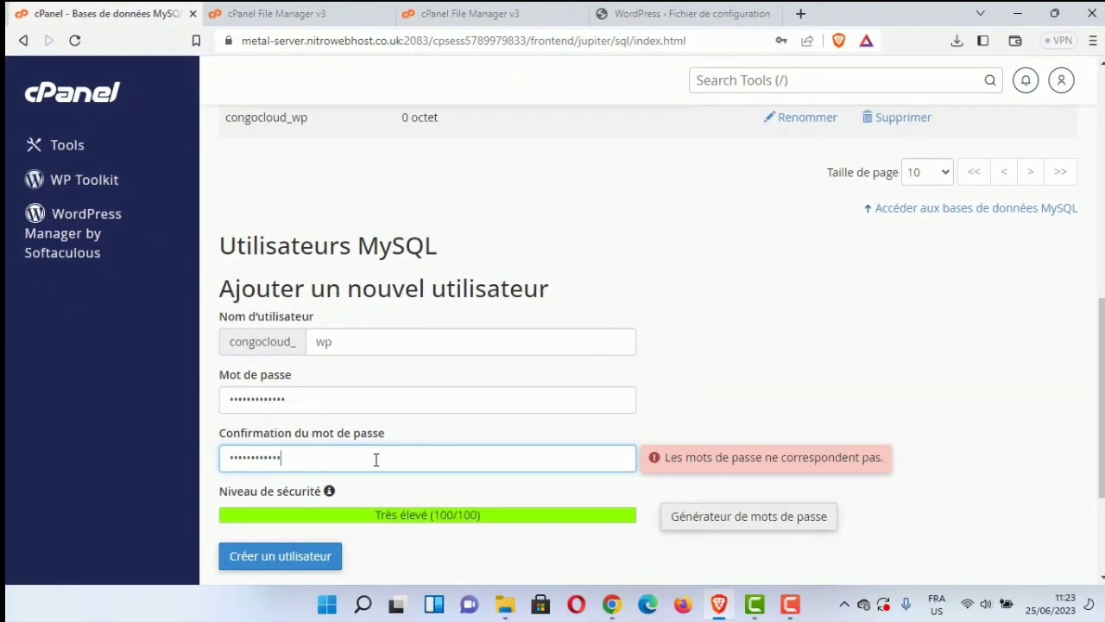
pyautogui.click(301, 558)
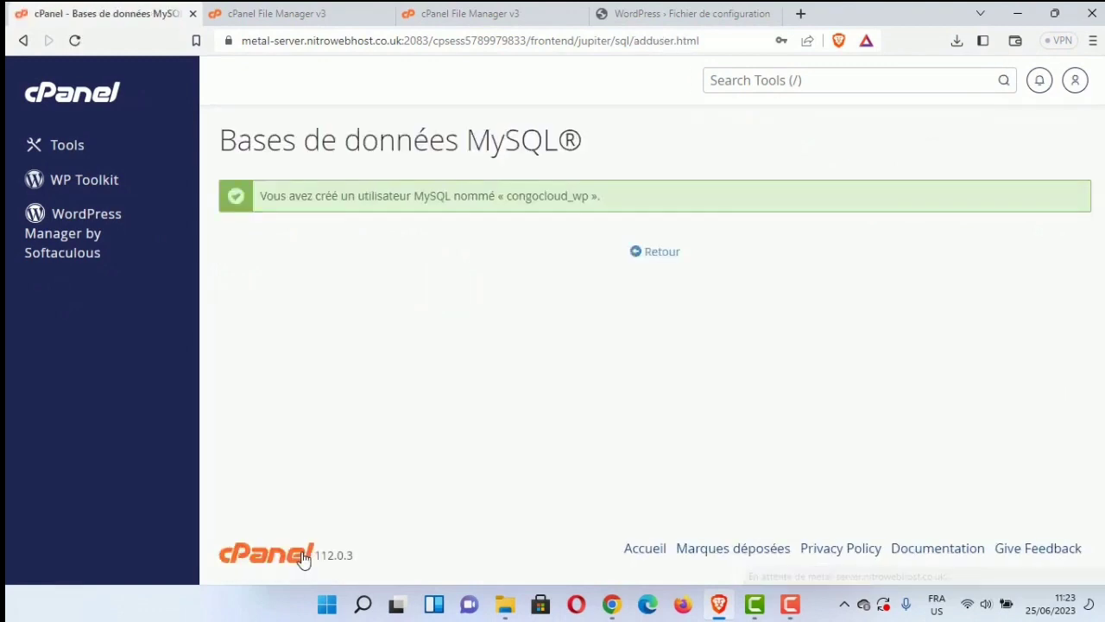
pyautogui.click(661, 252)
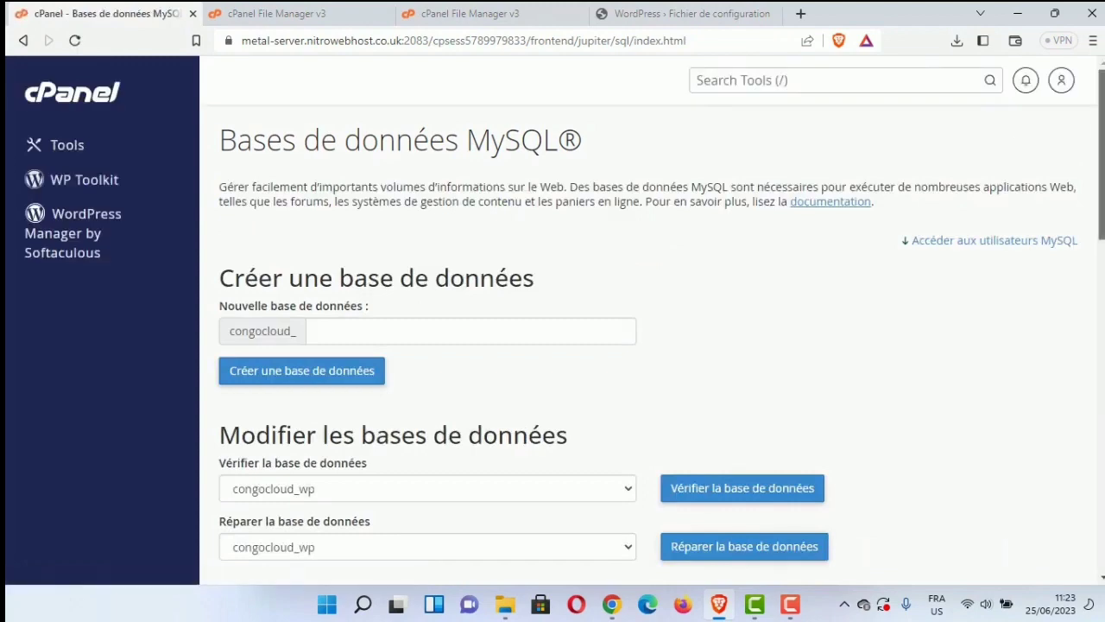
# Step: Add user congocloud_wp to database congocloud_wp with all privileges, then return to MySQL Databases
pyautogui.scroll(-5, 661, 345)
pyautogui.scroll(-7, 661, 345)
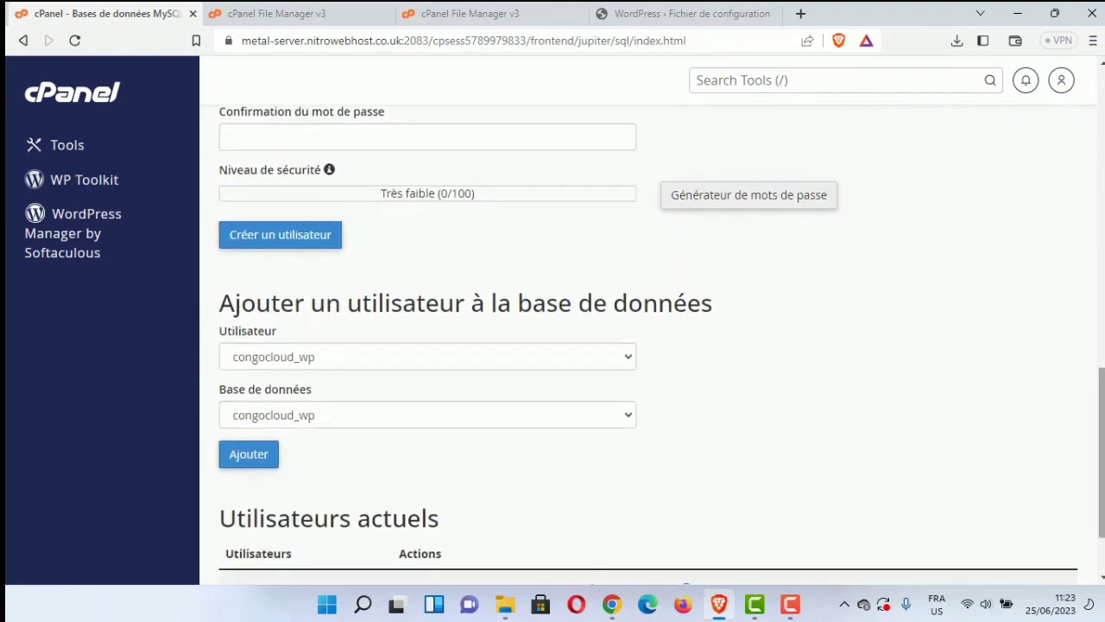
pyautogui.scroll(5, 1002, 349)
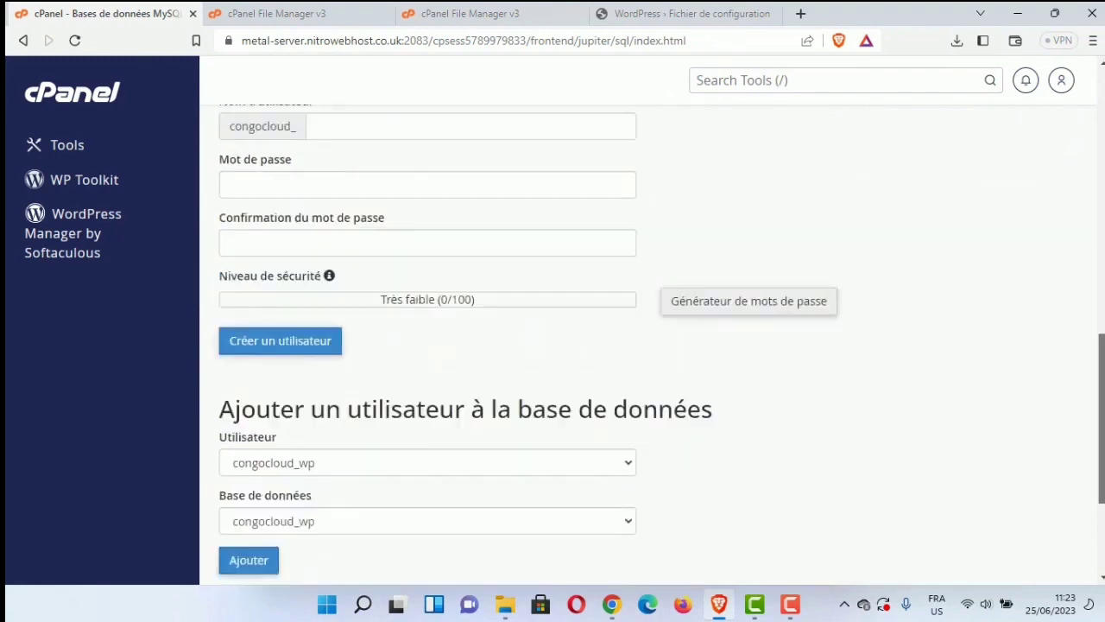
pyautogui.scroll(-6, 250, 384)
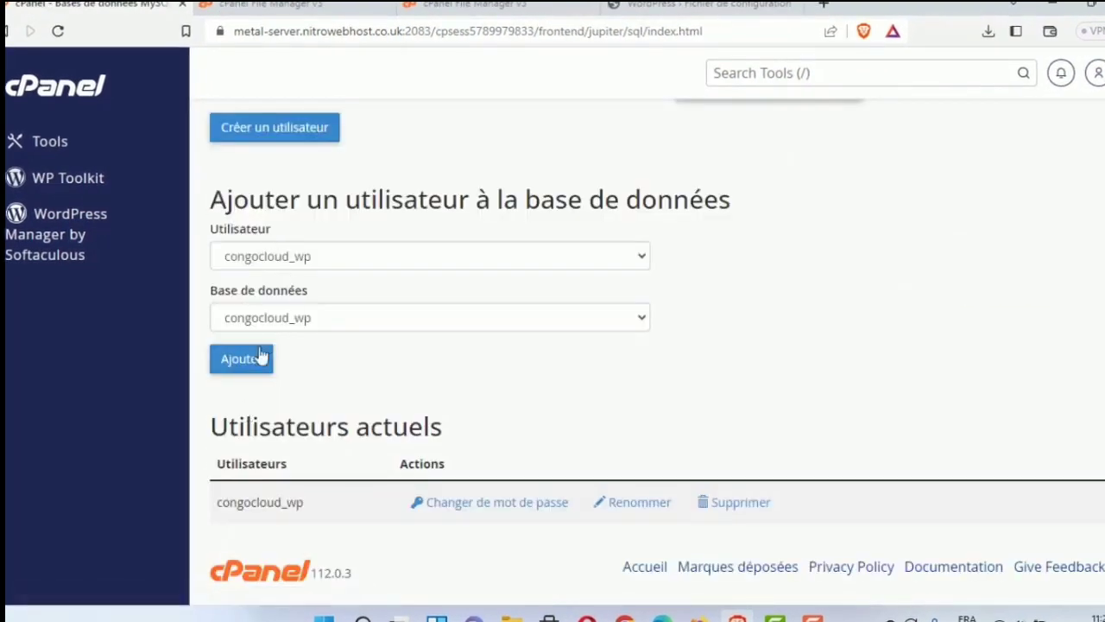
pyautogui.click(255, 359)
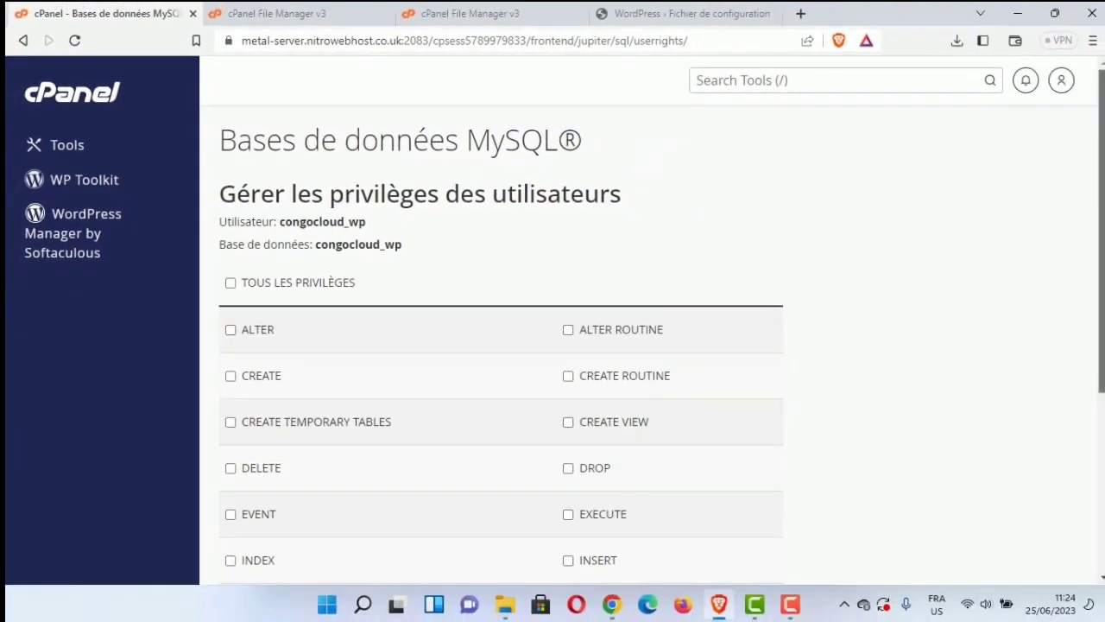
pyautogui.scroll(-3, 501, 345)
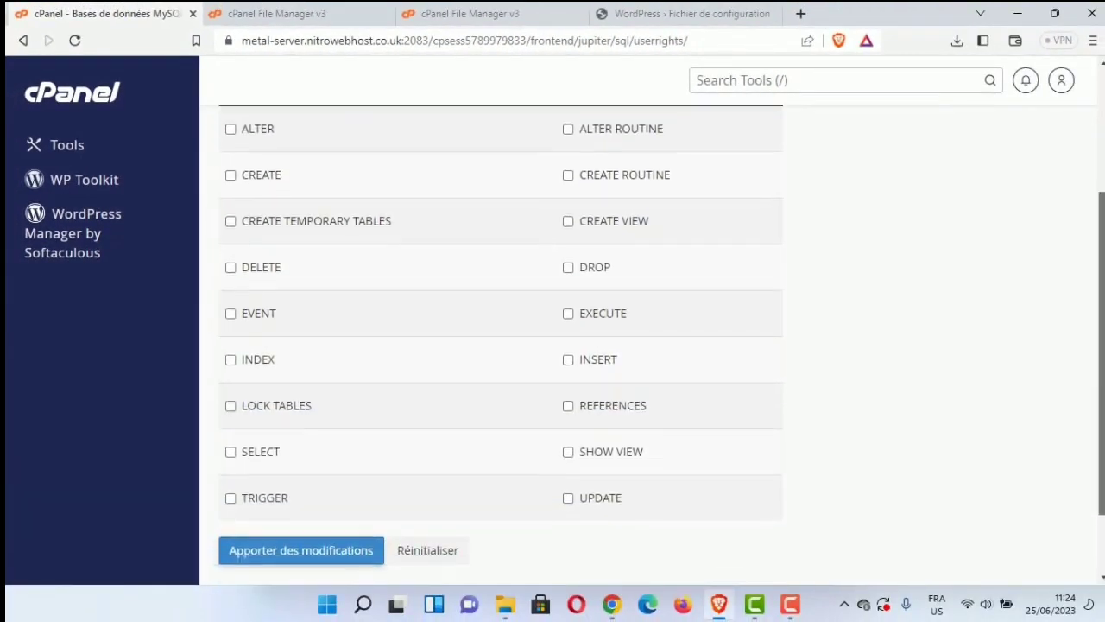
pyautogui.scroll(1, 259, 178)
pyautogui.click(260, 173)
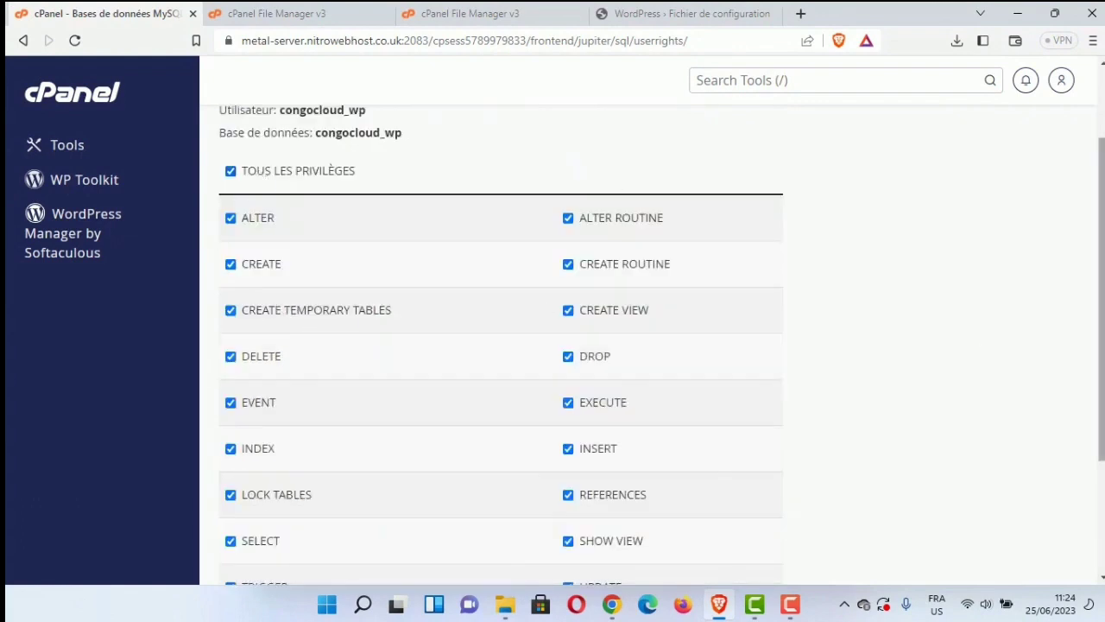
pyautogui.scroll(-2, 734, 467)
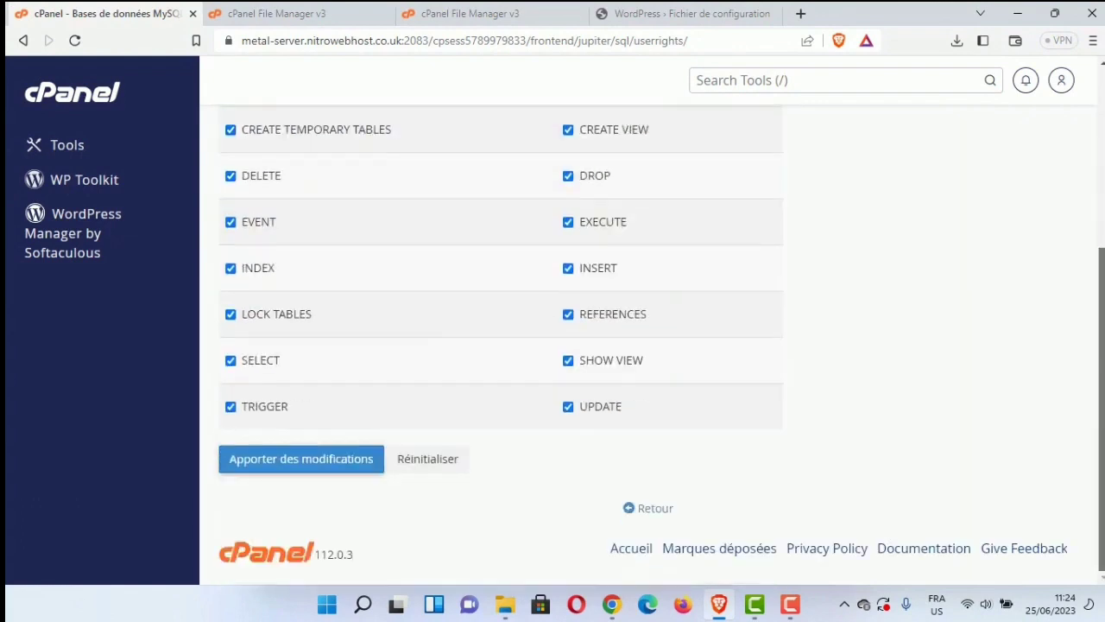
pyautogui.click(349, 460)
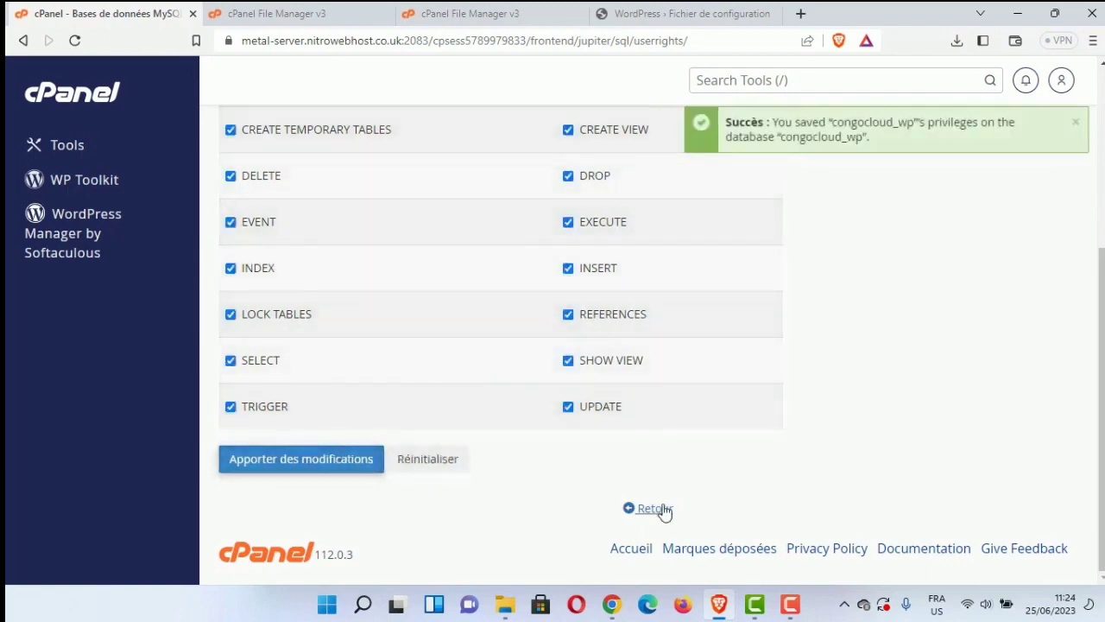
pyautogui.click(661, 510)
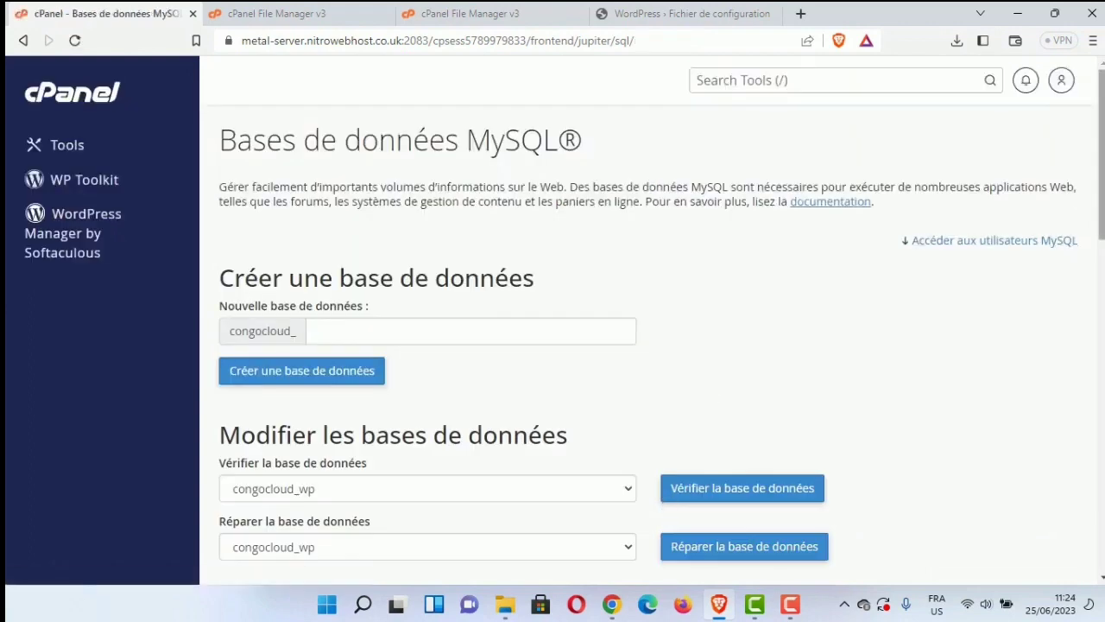
# Step: Copy the database name congocloud_wp from the current databases list into the WordPress setup form
pyautogui.scroll(-5, 802, 353)
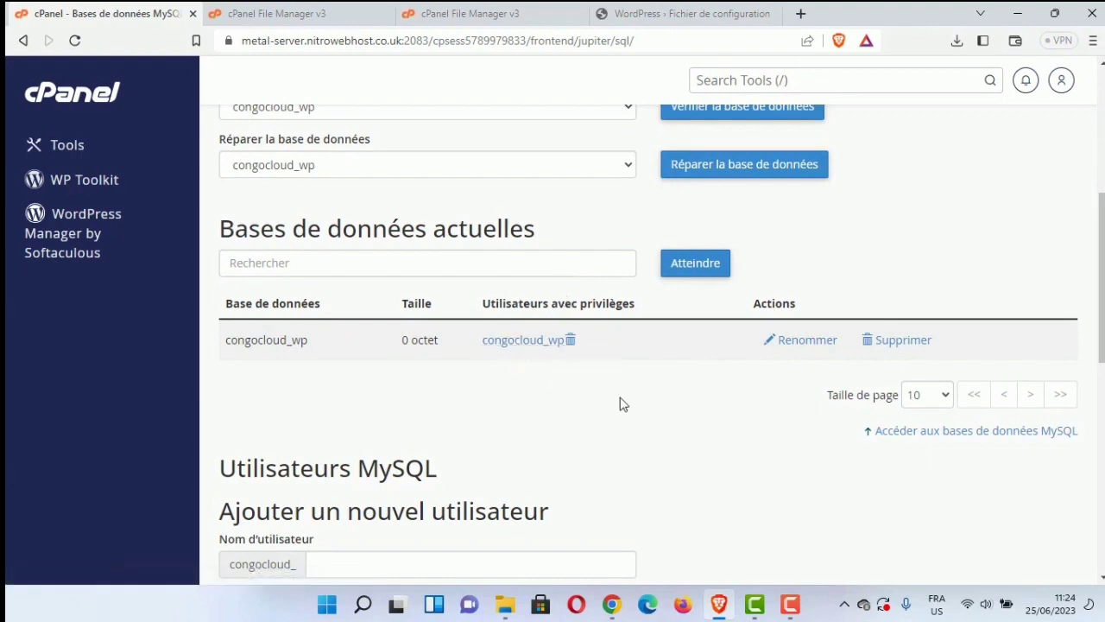
pyautogui.click(683, 13)
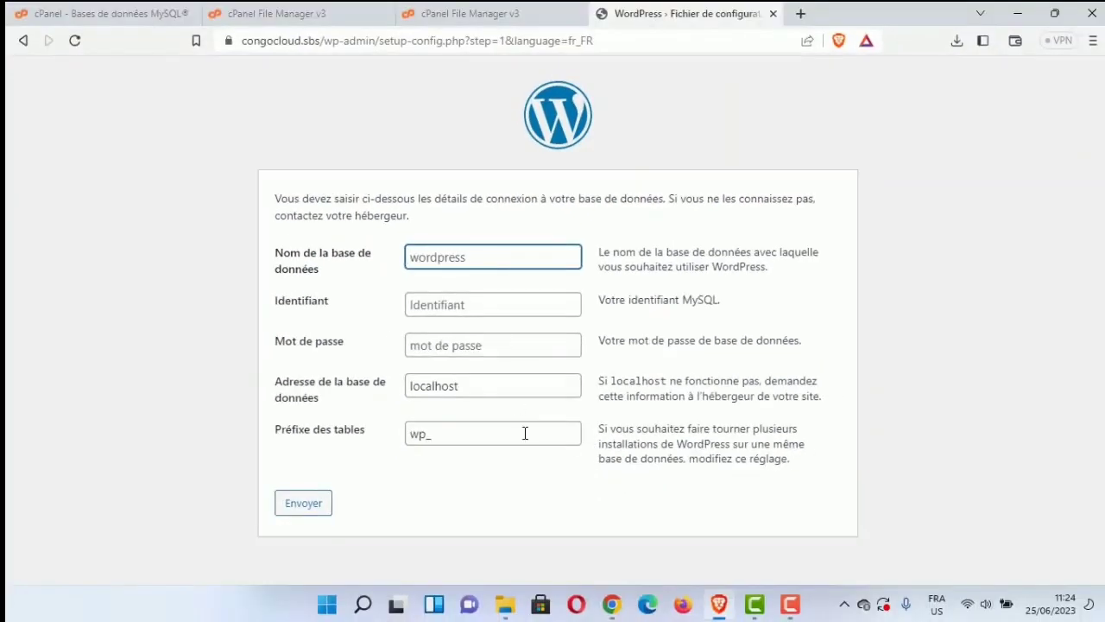
pyautogui.click(367, 11)
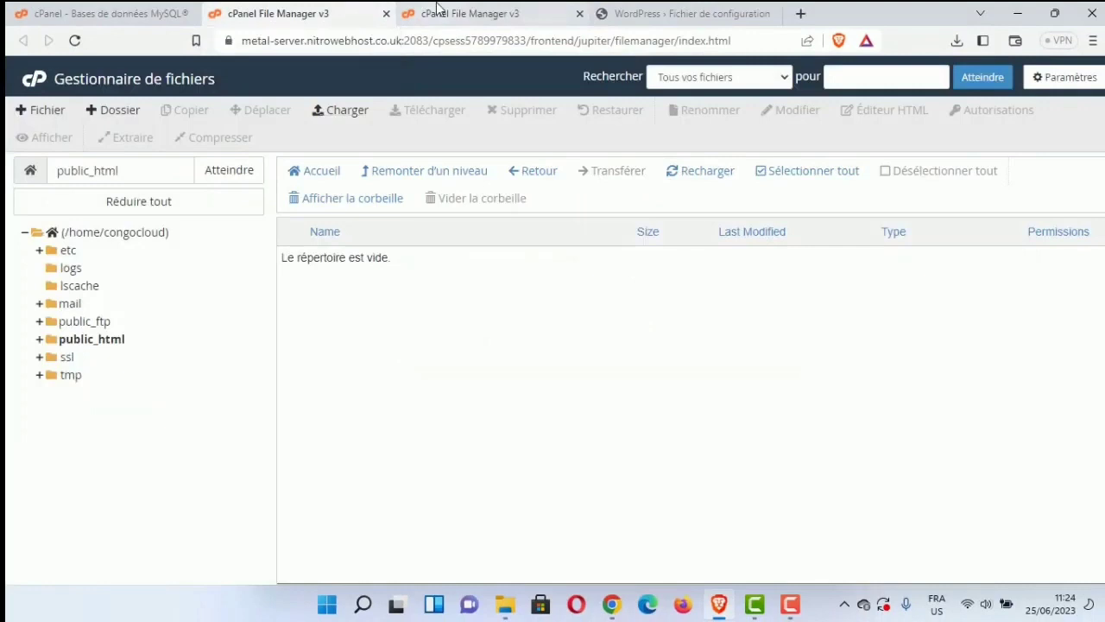
pyautogui.click(423, 9)
pyautogui.click(138, 8)
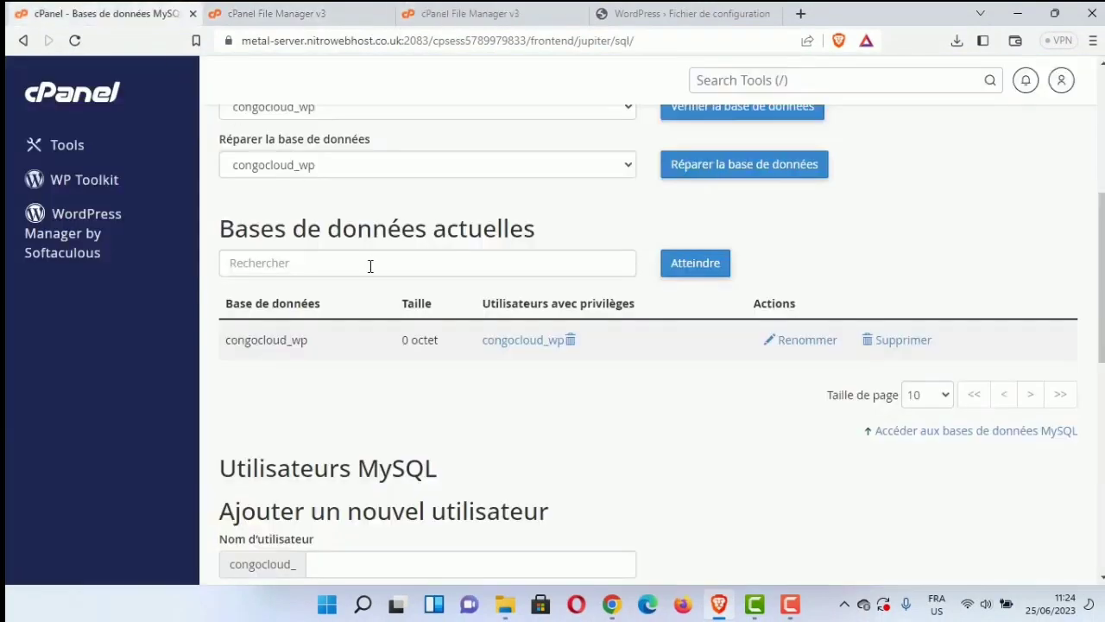
pyautogui.moveTo(315, 349); pyautogui.dragTo(229, 346)
pyautogui.hotkey('ctrl', 'c')
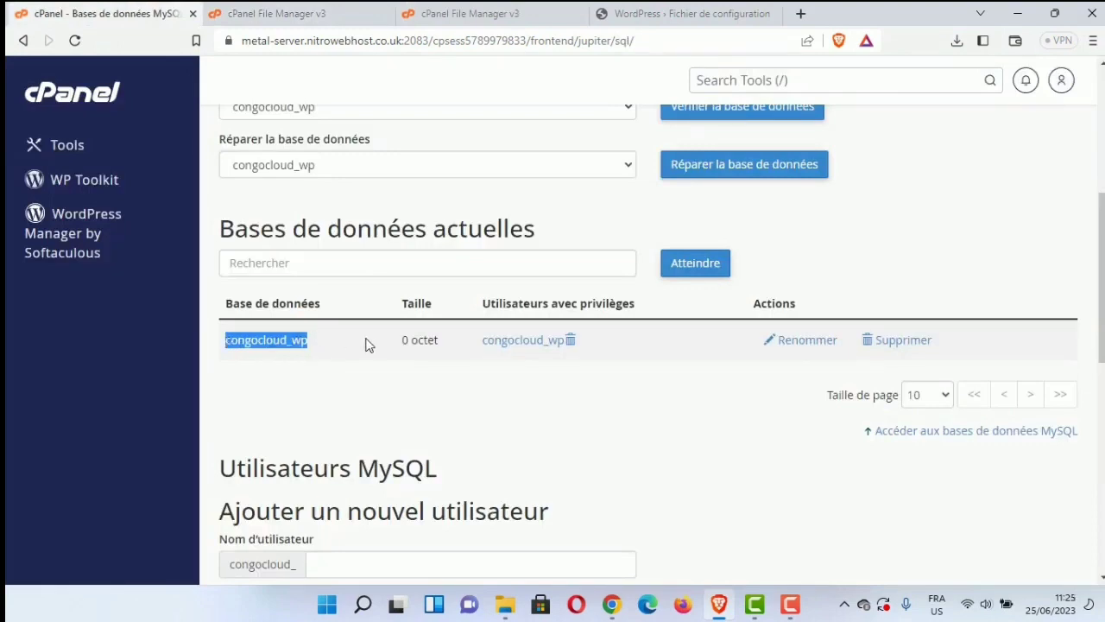
pyautogui.click(715, 8)
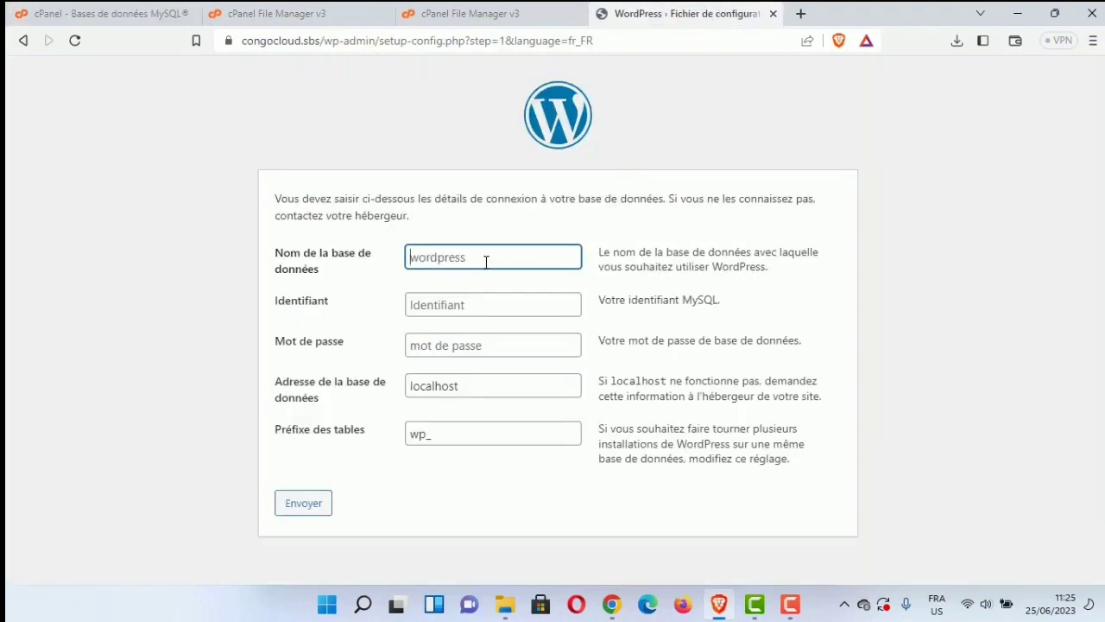
# Step: Submit congocloud_wp as database name and username with a password, keeping localhost and wp_
pyautogui.hotkey('ctrl', 'v')
pyautogui.press('Tab')
pyautogui.hotkey('ctrl', 'v')
pyautogui.click(338, 436)
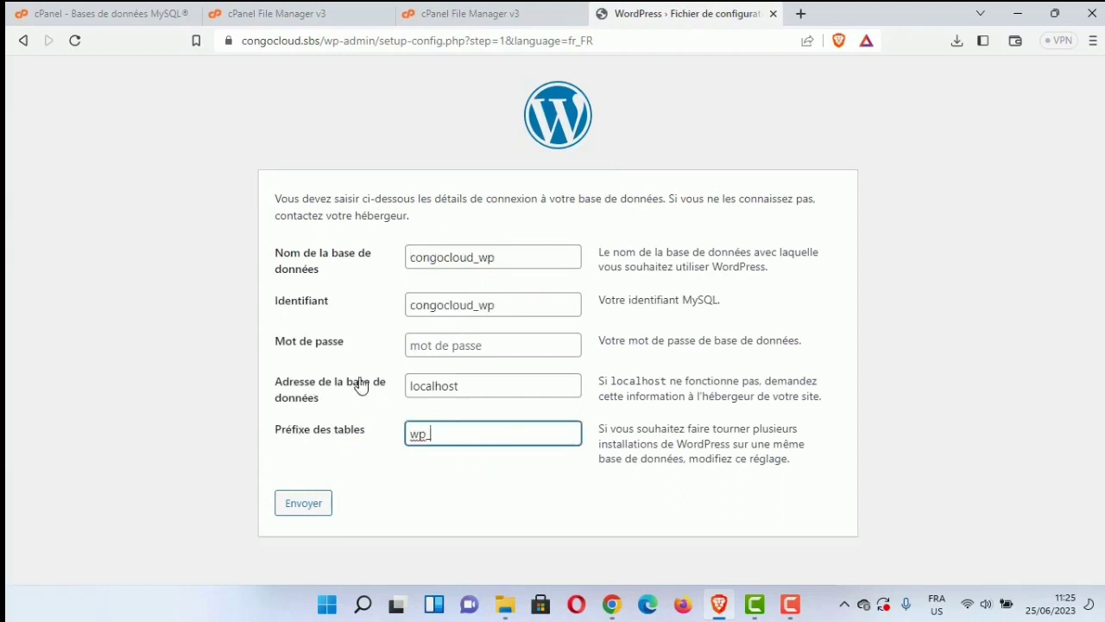
pyautogui.click(330, 345)
pyautogui.write('w')
pyautogui.press('BackSpace')
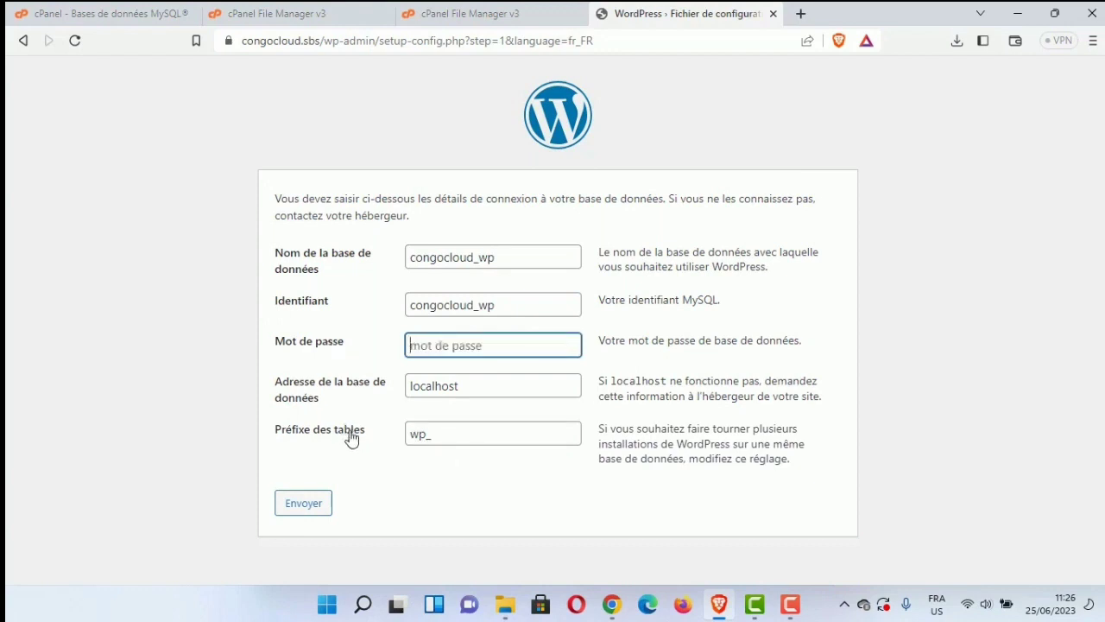
pyautogui.click(471, 432)
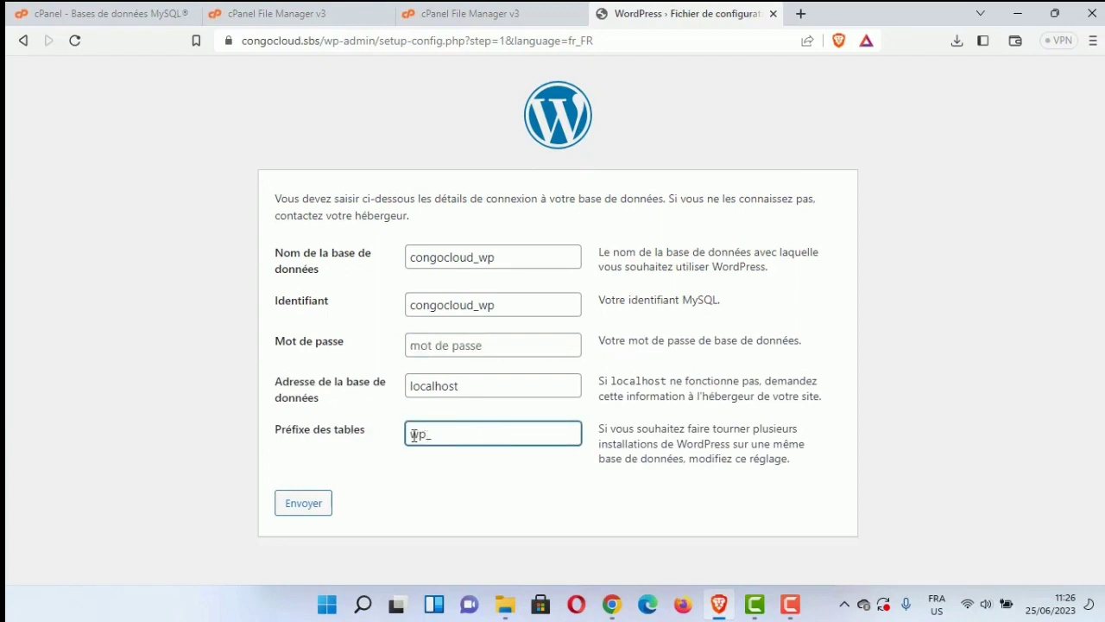
pyautogui.press('Return')
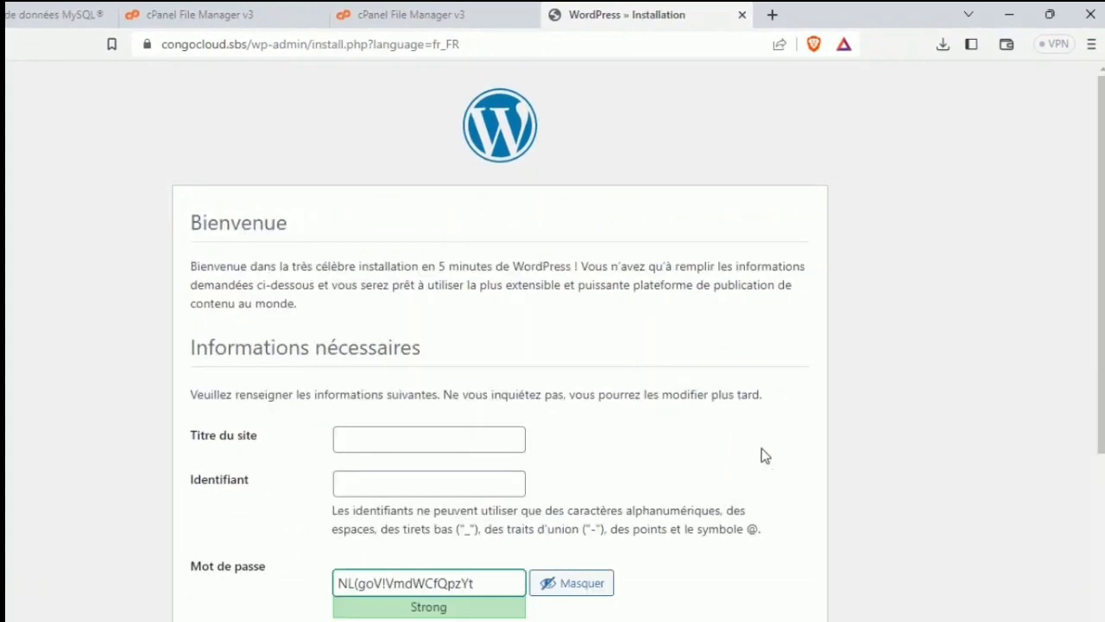
# Step: Install WordPress as nitrohost with search engine indexing discouraged, dismissing the save-password prompt
pyautogui.scroll(-3, 552, 345)
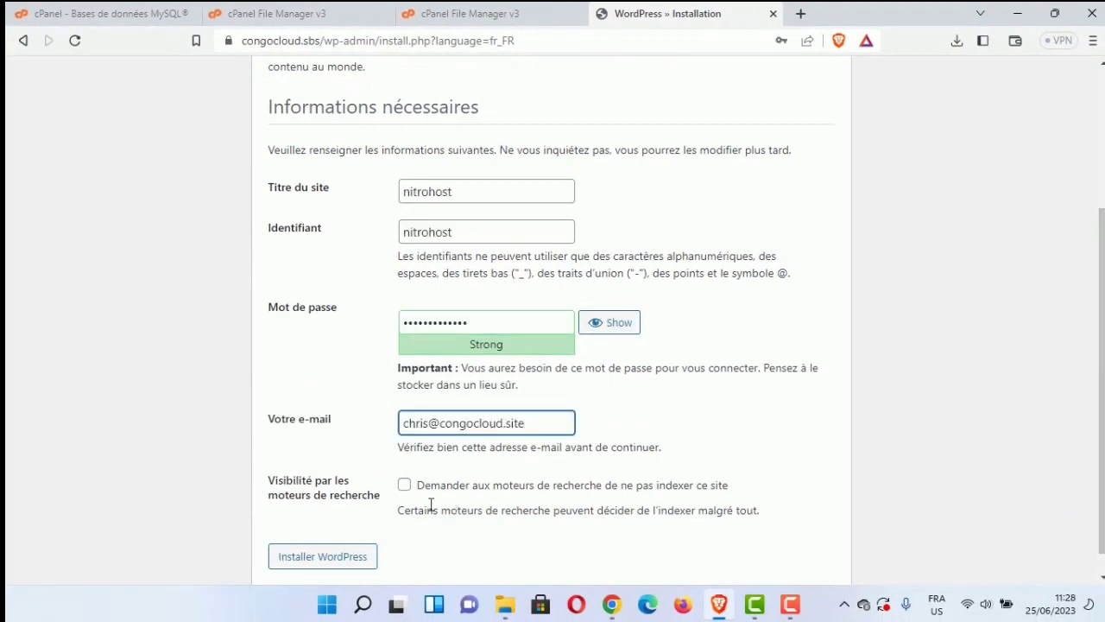
pyautogui.click(434, 495)
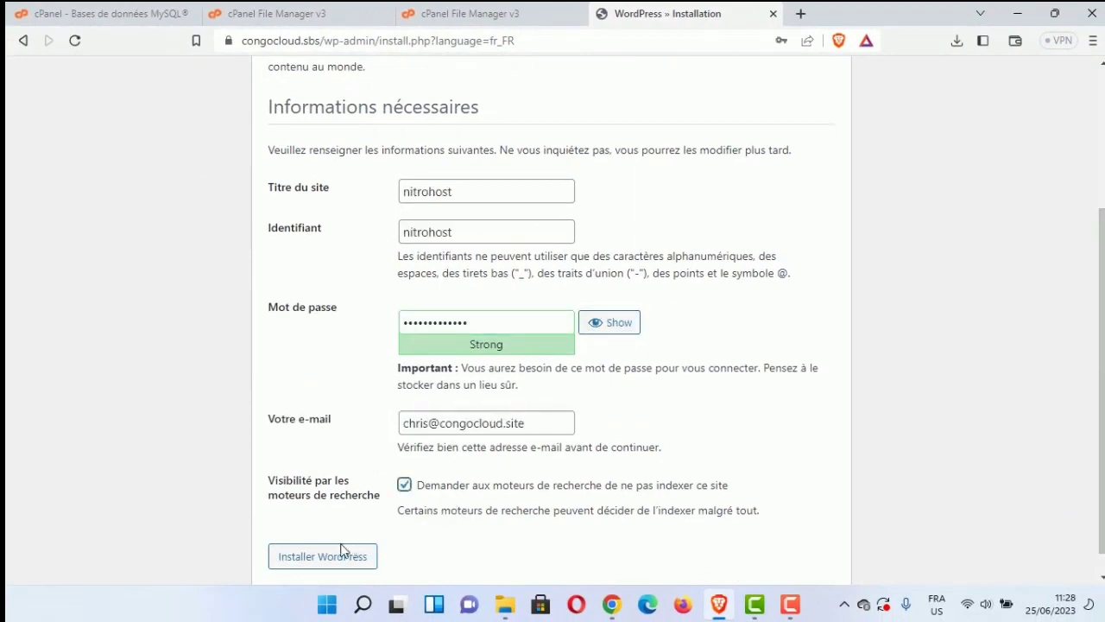
pyautogui.click(339, 560)
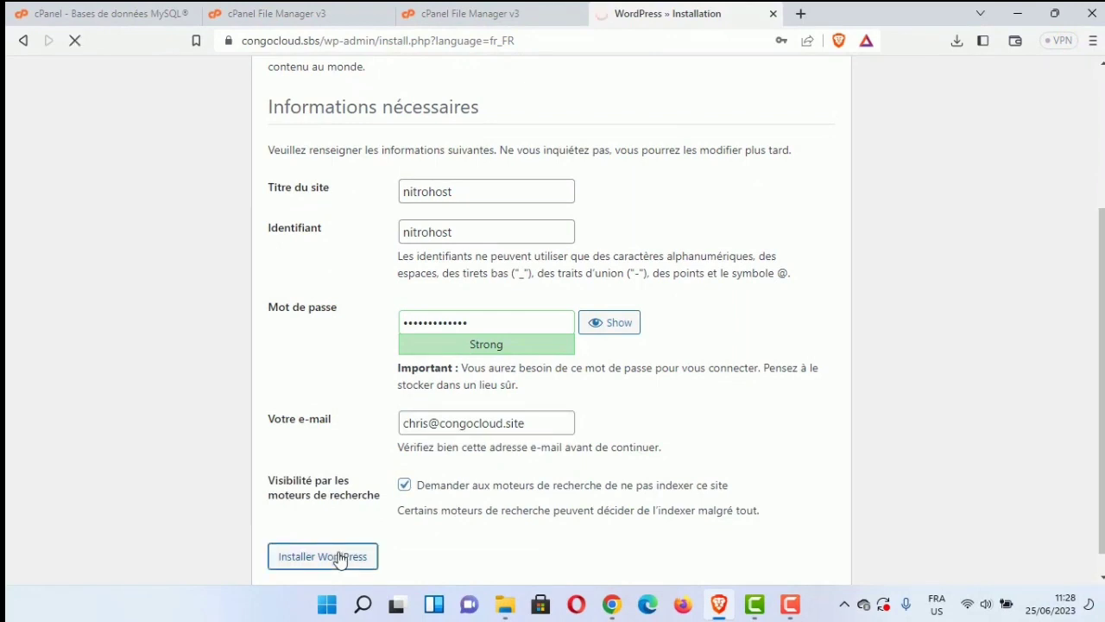
pyautogui.scroll(-1, 339, 560)
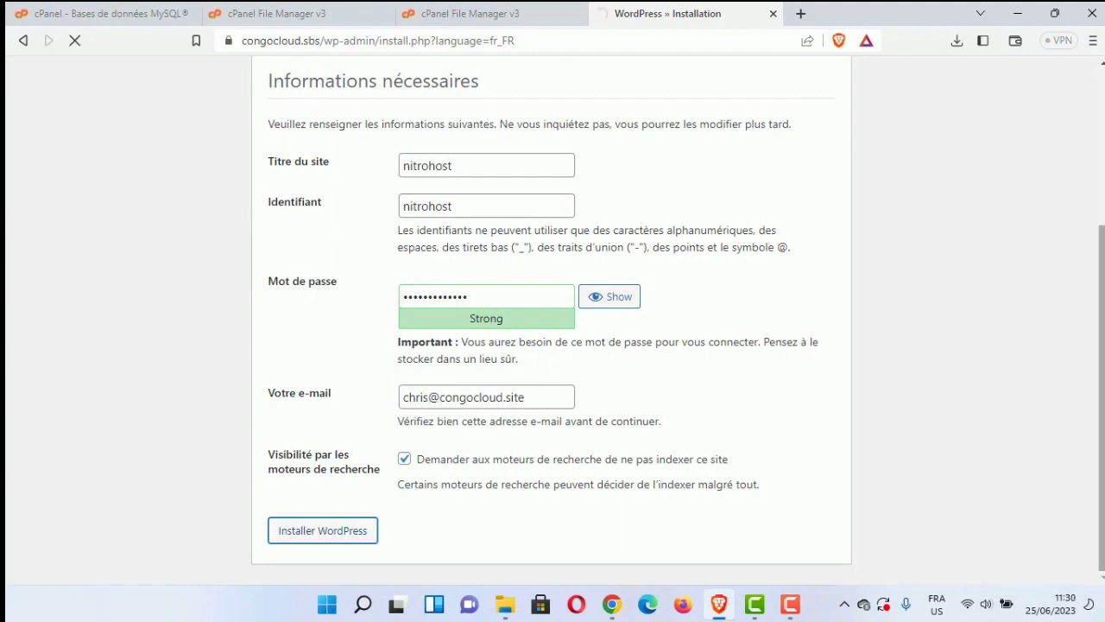
pyautogui.click(834, 185)
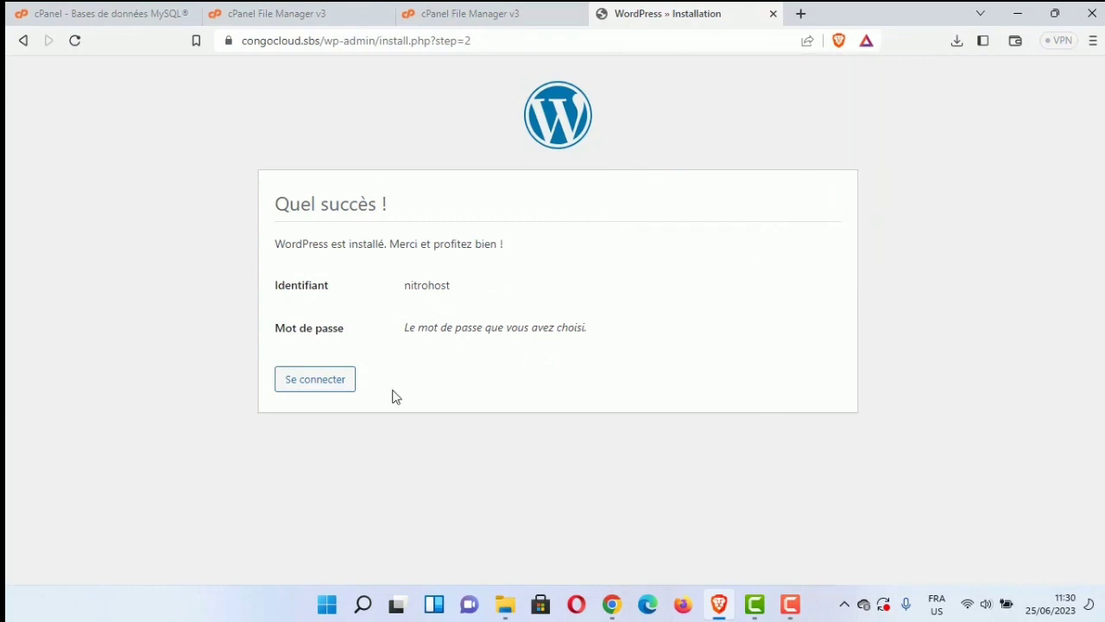
# Step: Open the WordPress login page, then visit the nitrohost site
pyautogui.click(334, 385)
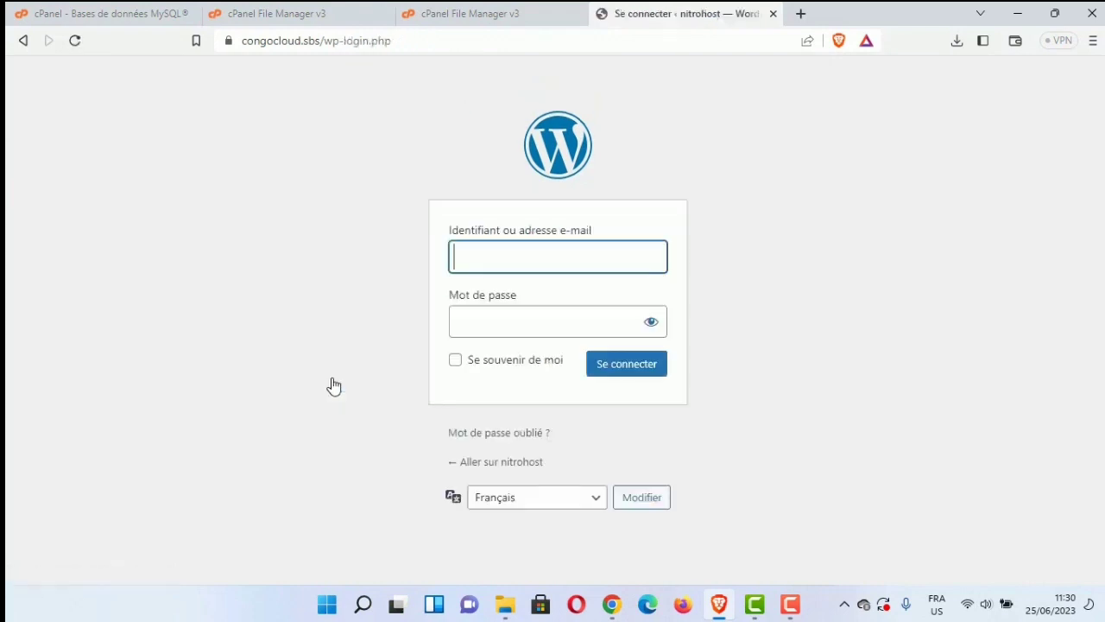
pyautogui.click(520, 470)
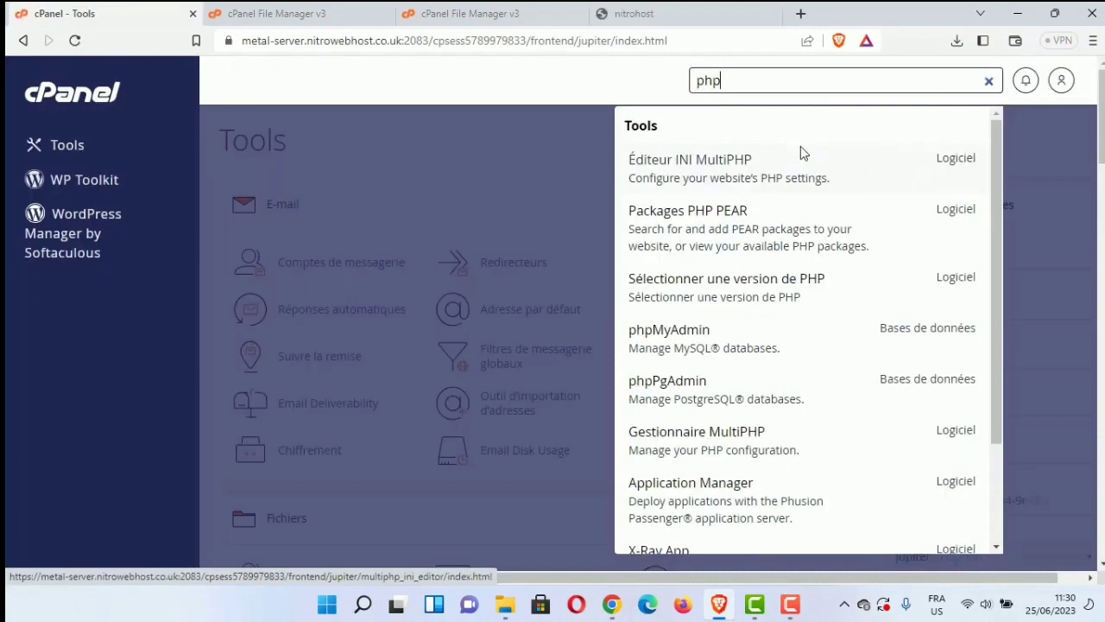
# Step: Search cPanel for 'phpmy', open phpMyAdmin and select the congocloud_wp database
pyautogui.write('my')
pyautogui.click(769, 178)
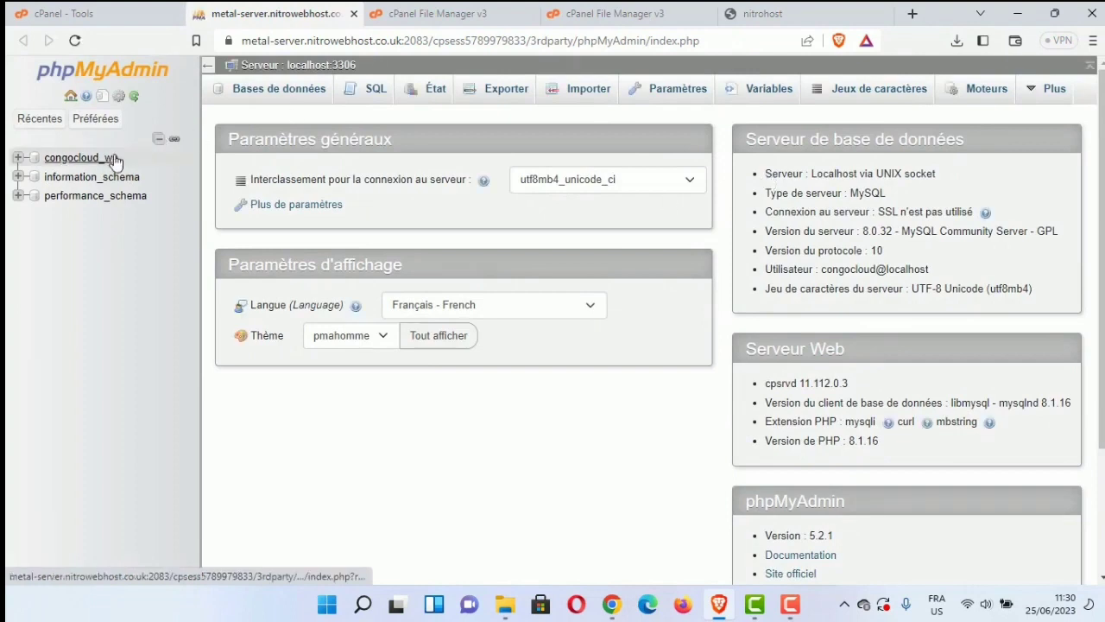
pyautogui.click(82, 157)
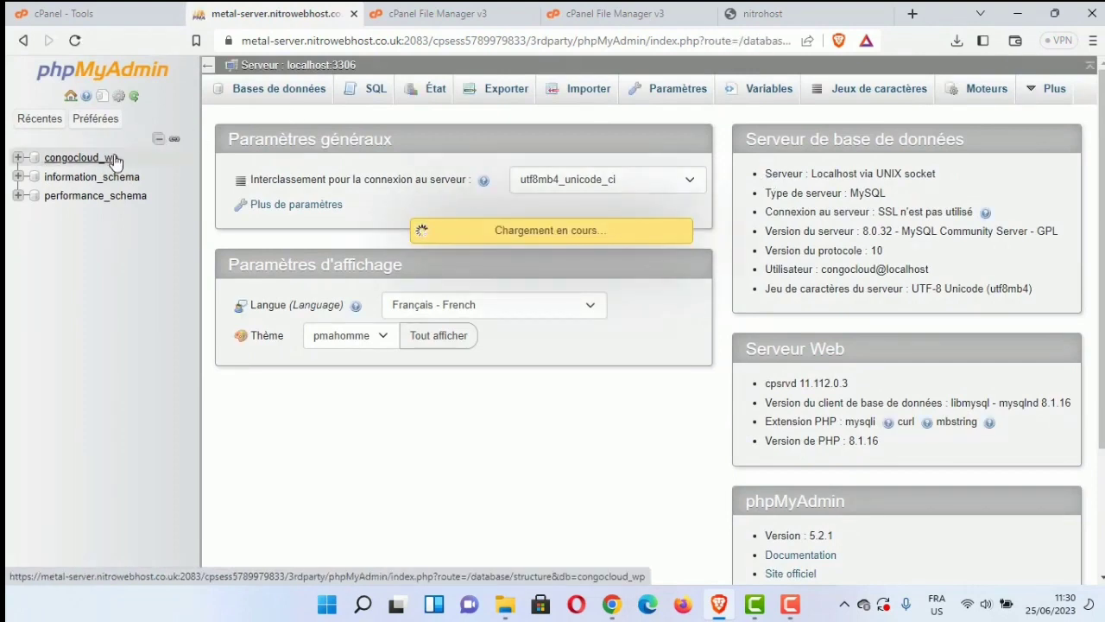